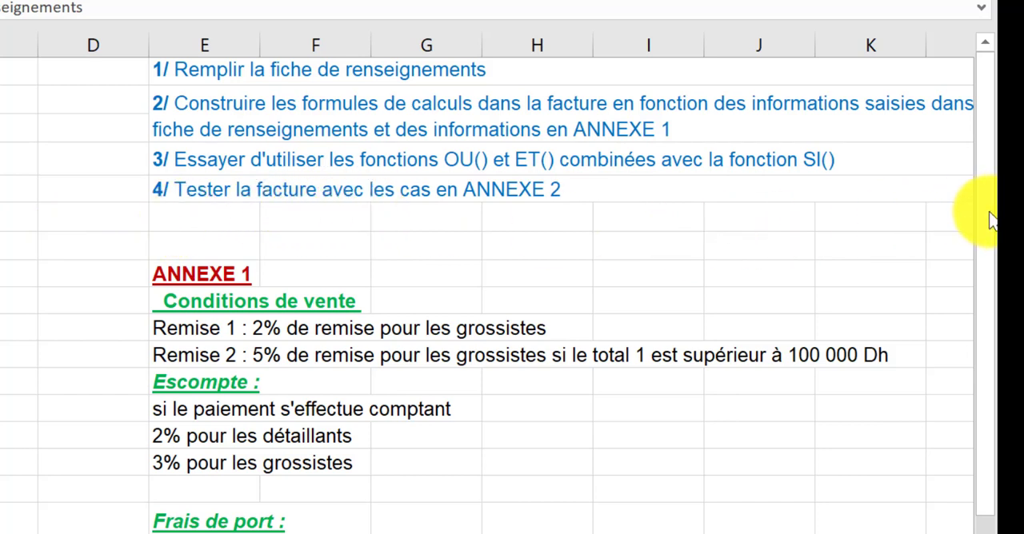
pyautogui.click(993, 246)
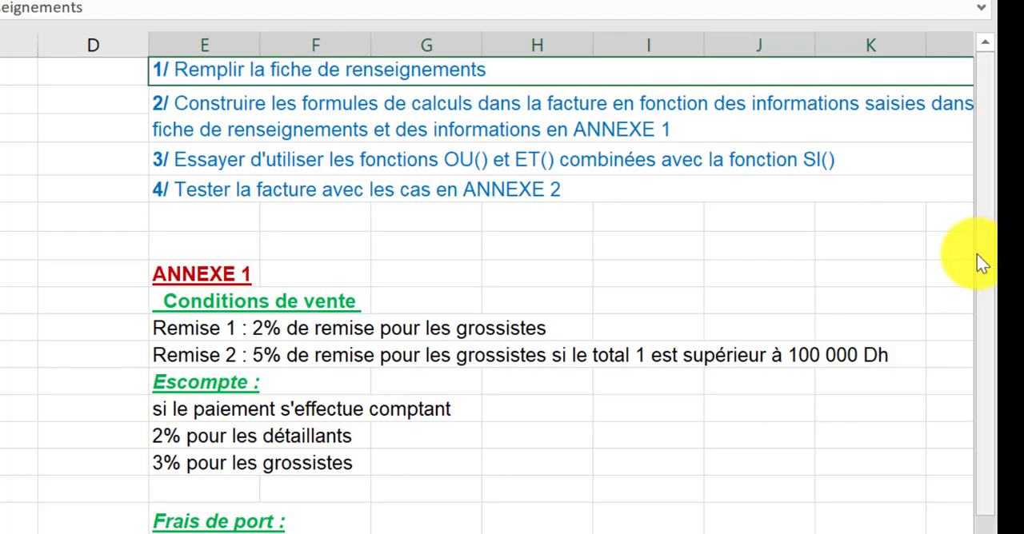
pyautogui.moveTo(979, 256); pyautogui.dragTo(989, 364)
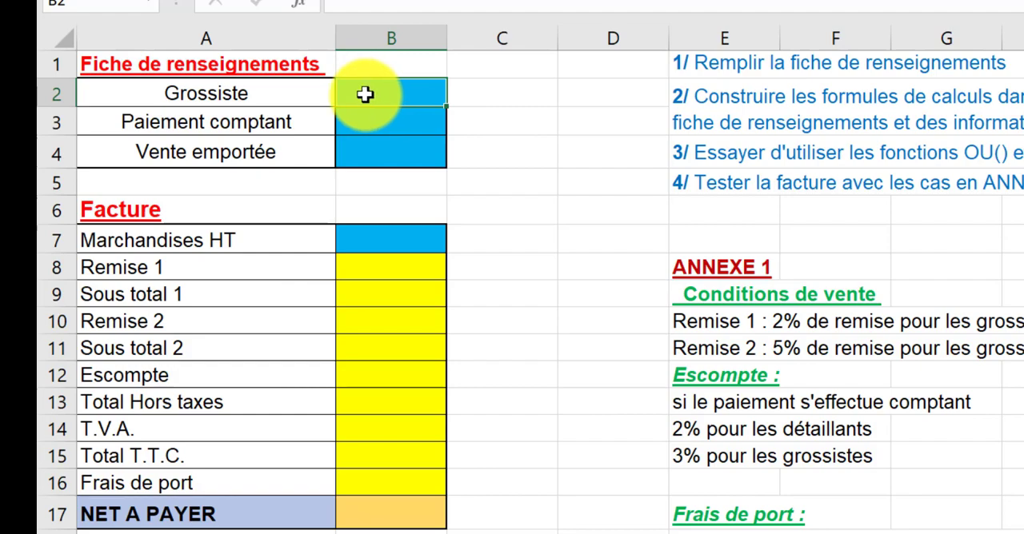
# - Restrict the three Fiche de renseignements answer cells B2:B4 to a drop-down list with the source "oui;non"
pyautogui.moveTo(364, 95); pyautogui.dragTo(364, 150)
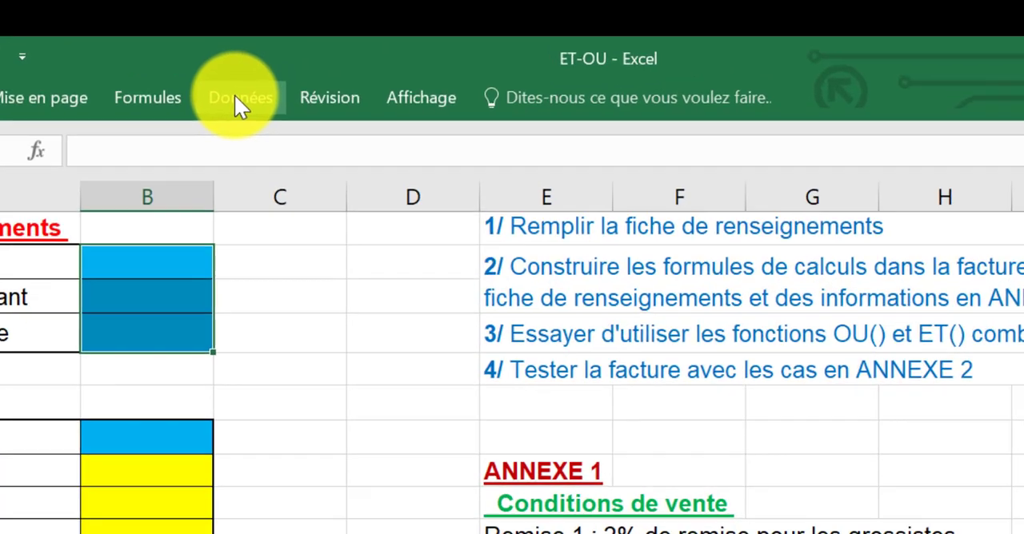
pyautogui.click(288, 30)
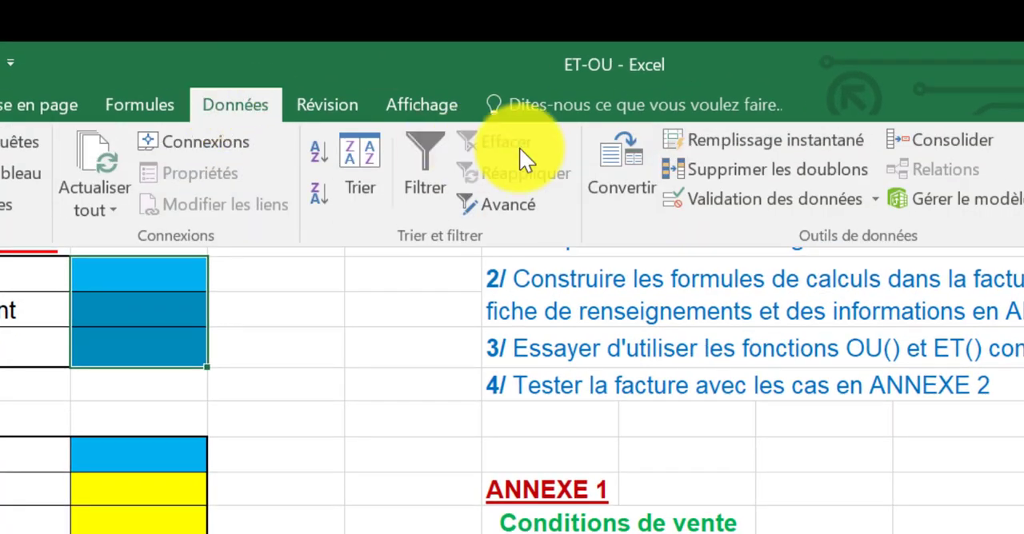
pyautogui.click(750, 202)
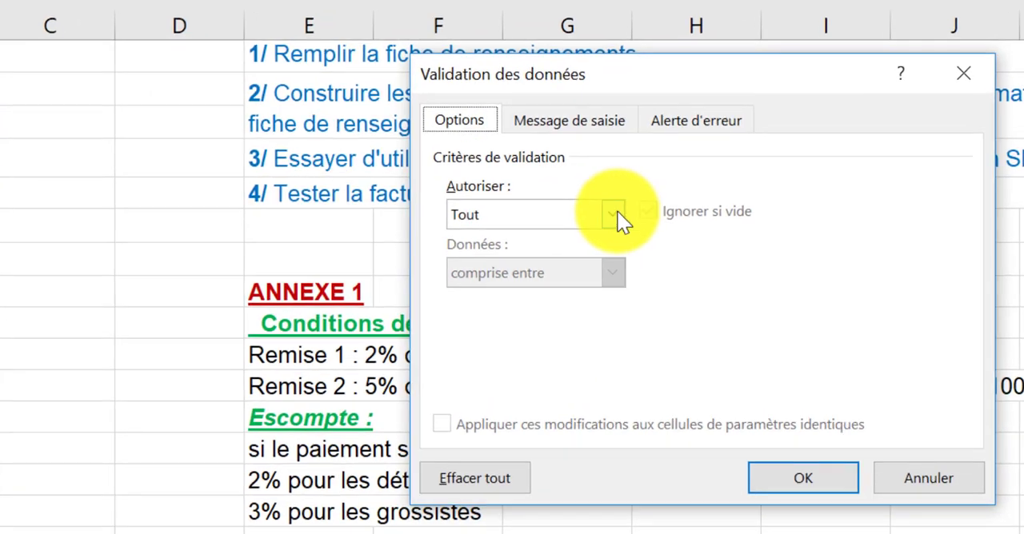
pyautogui.click(617, 216)
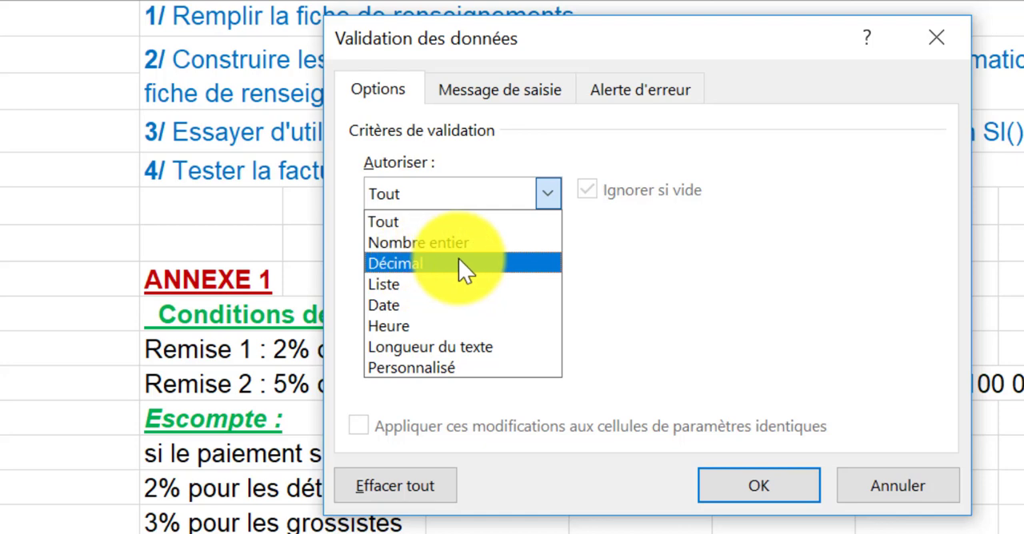
pyautogui.click(394, 285)
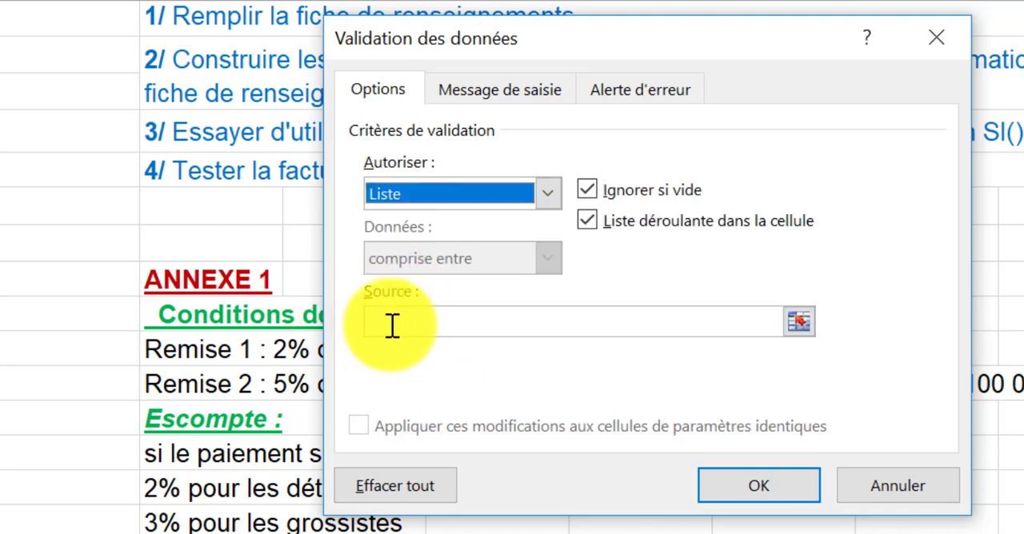
pyautogui.click(392, 323)
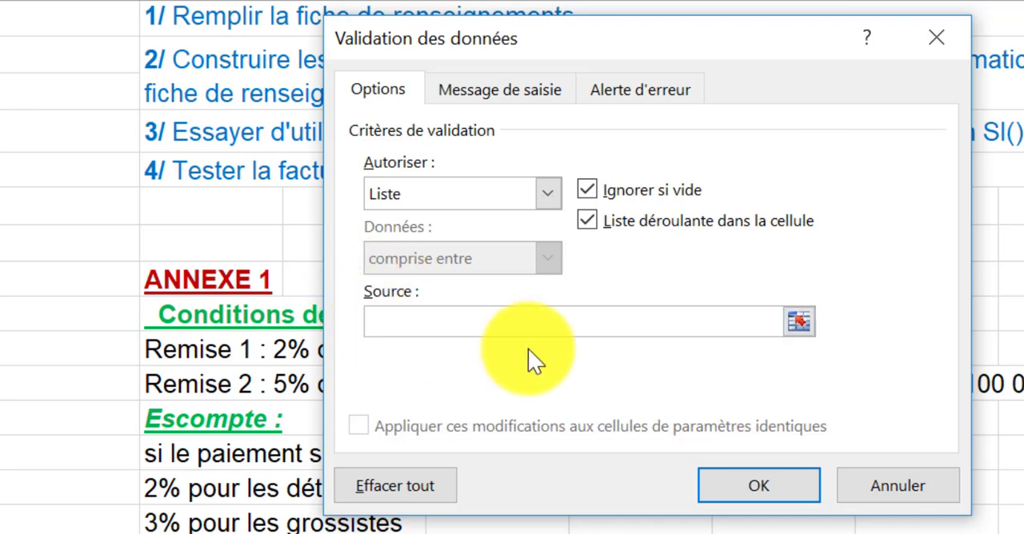
pyautogui.write('oui;non')
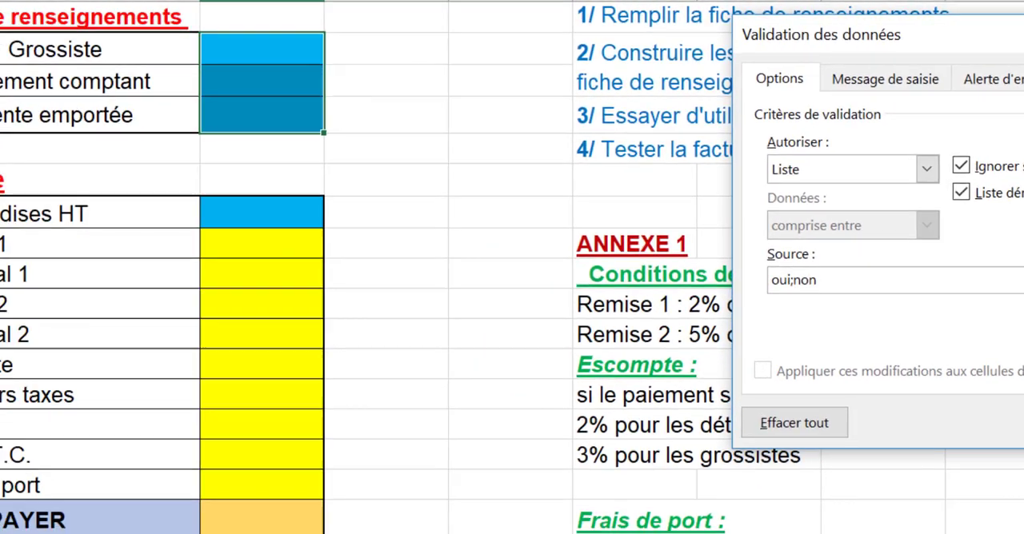
pyautogui.click(740, 488)
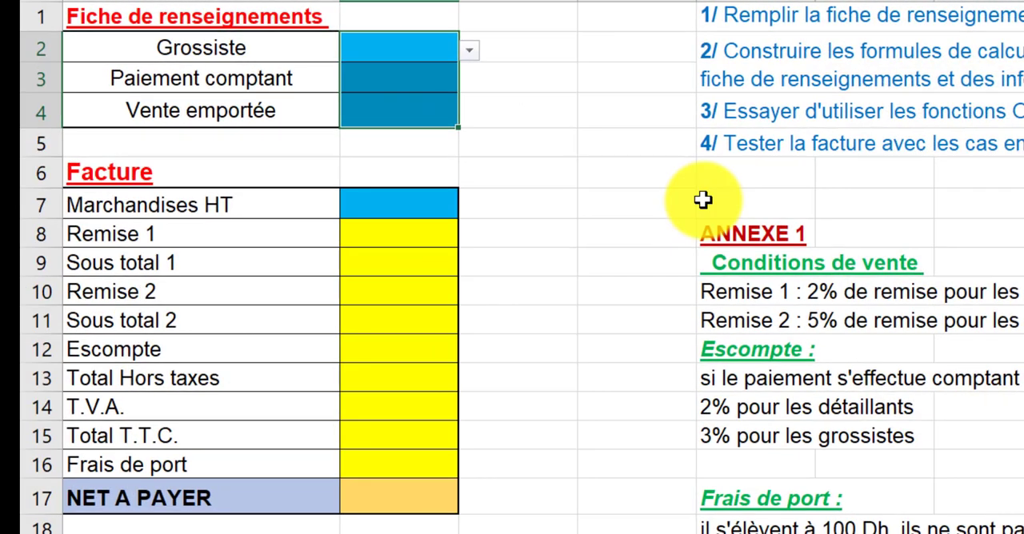
# - Choose "oui" for both Grossiste and Paiement comptant in the Fiche de renseignements
pyautogui.click(419, 55)
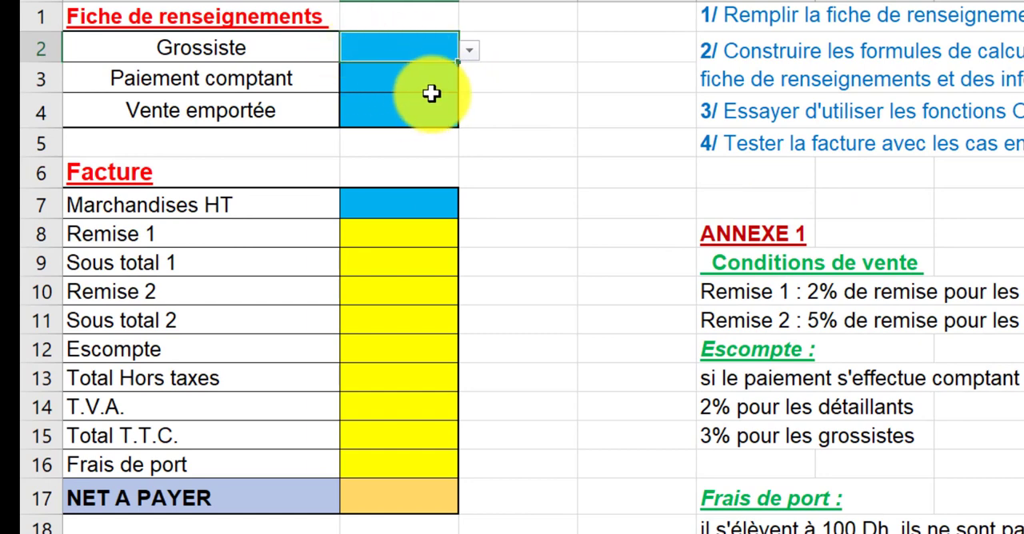
pyautogui.click(470, 53)
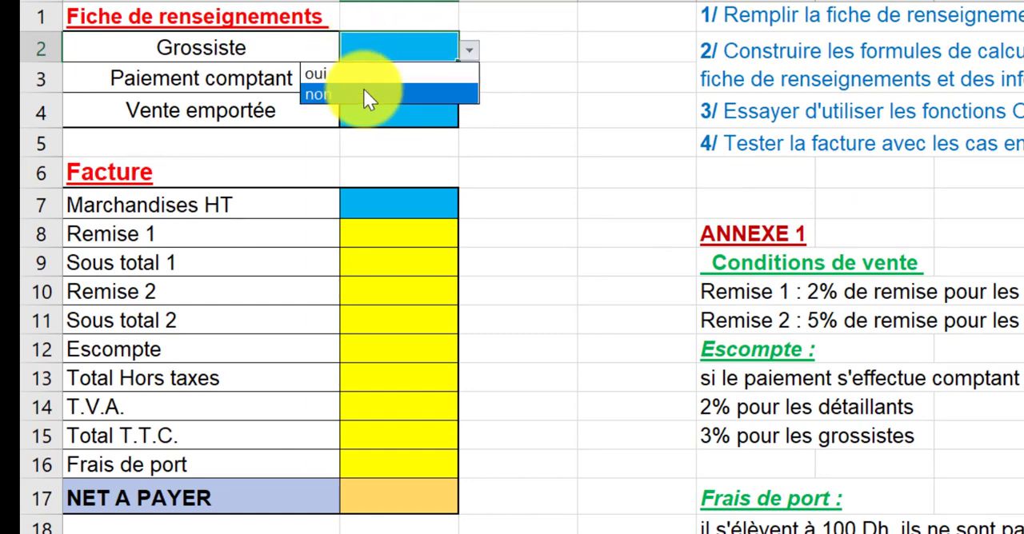
pyautogui.click(363, 78)
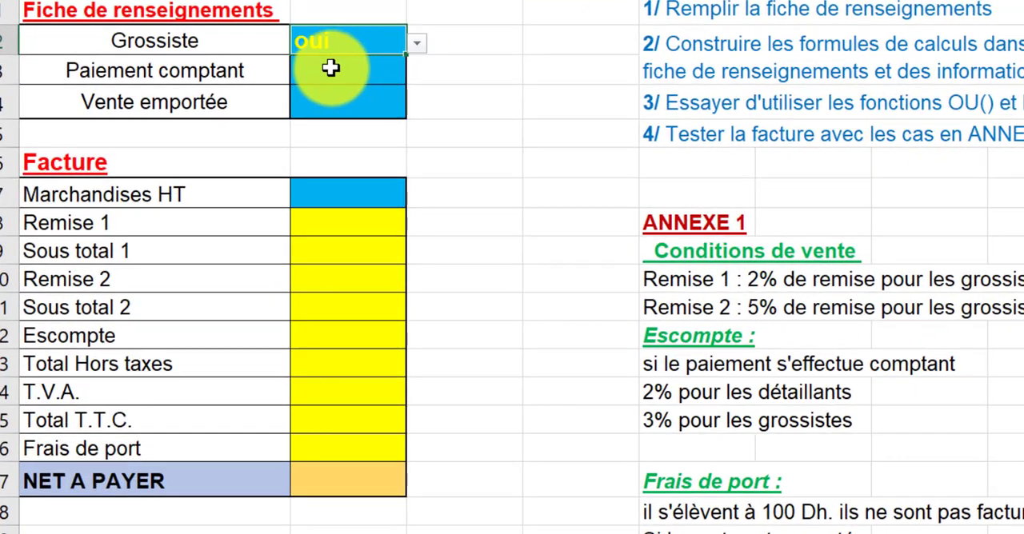
pyautogui.click(362, 73)
pyautogui.click(417, 72)
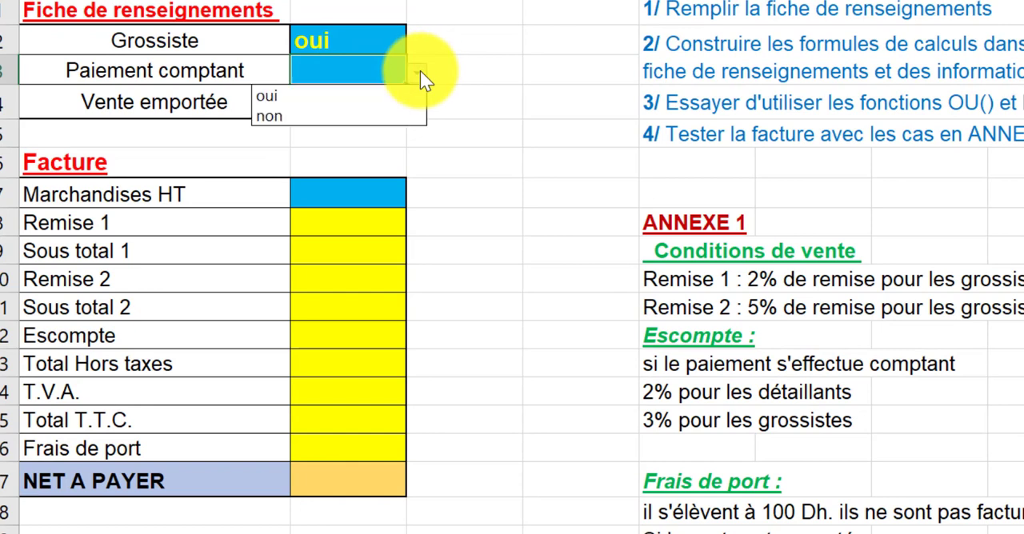
pyautogui.click(354, 97)
# - Choose "non" for Vente emportée and enter 12000 as the Marchandises HT amount in B7
pyautogui.click(322, 105)
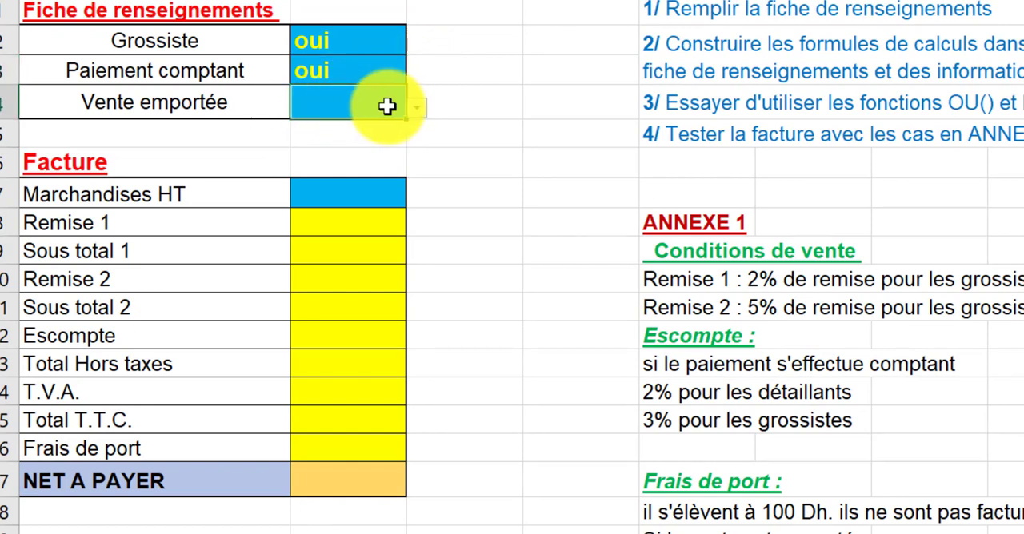
pyautogui.click(416, 107)
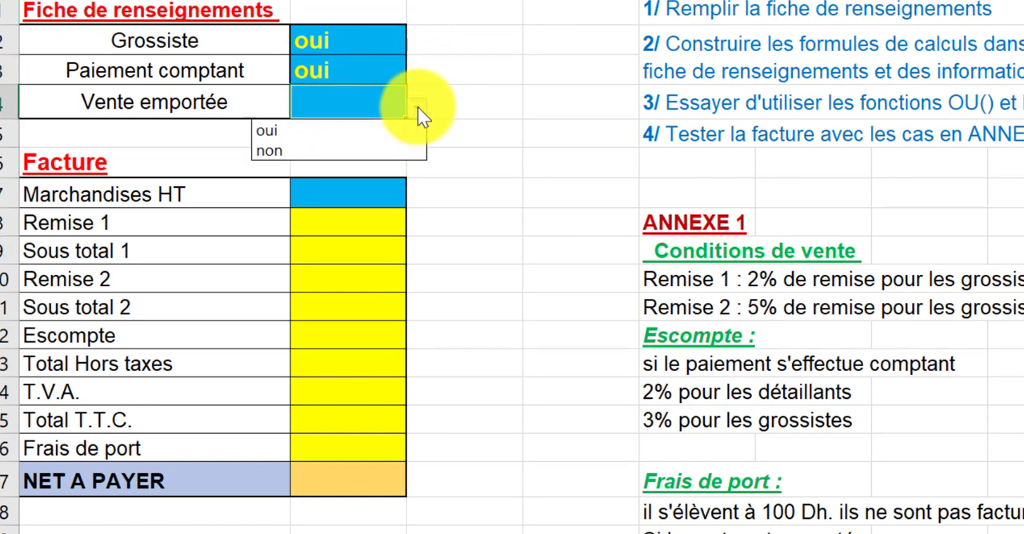
pyautogui.click(297, 152)
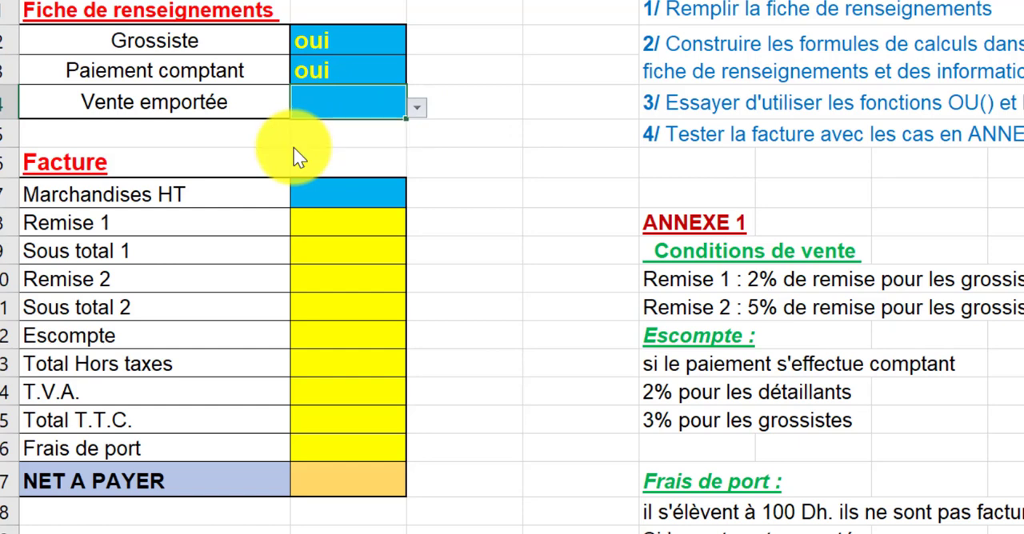
pyautogui.click(299, 190)
pyautogui.write('12000')
pyautogui.press('Return')
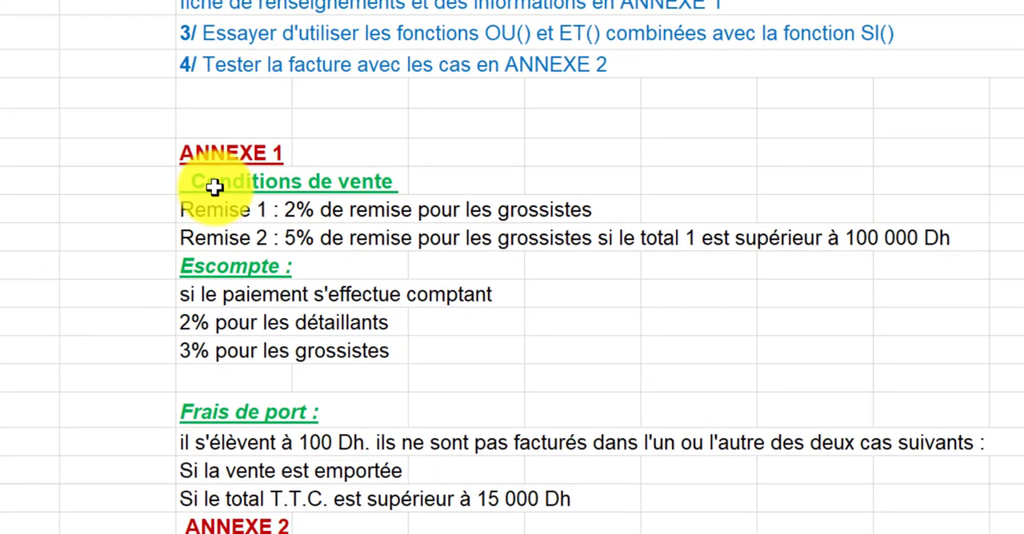
# - Review the Remise 1, Remise 2, Escompte and Frais de port conditions in ANNEXE 1
pyautogui.click(187, 185)
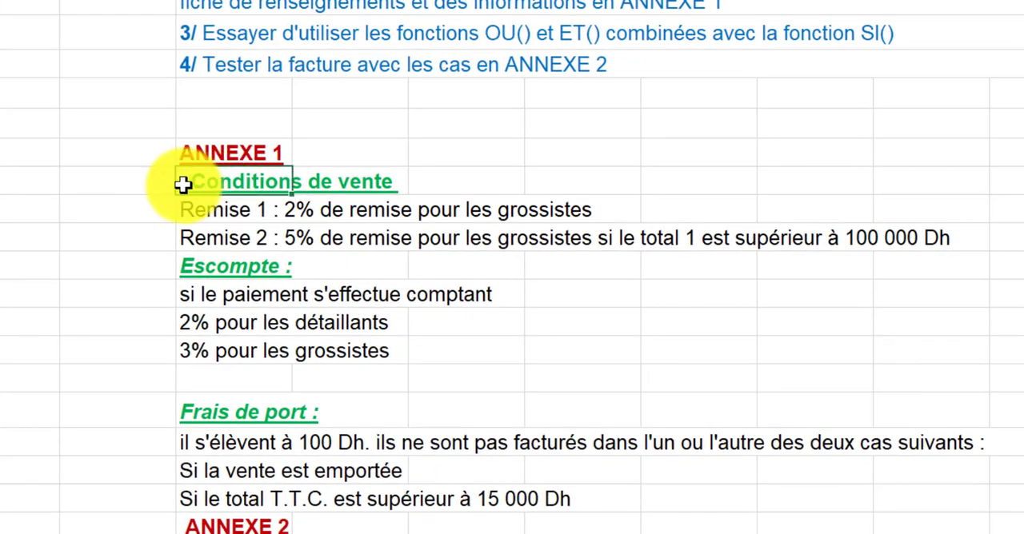
pyautogui.click(192, 212)
pyautogui.click(206, 270)
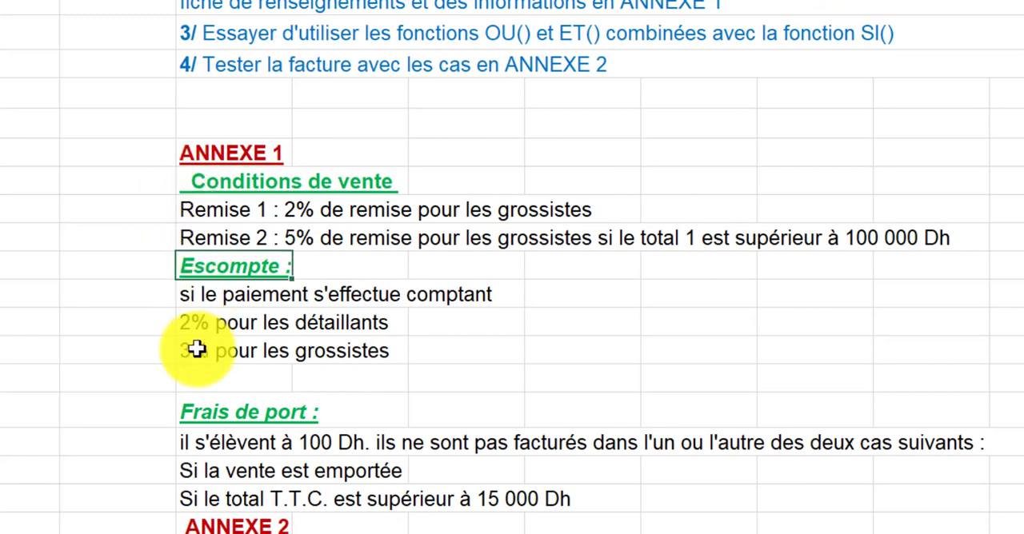
pyautogui.click(210, 413)
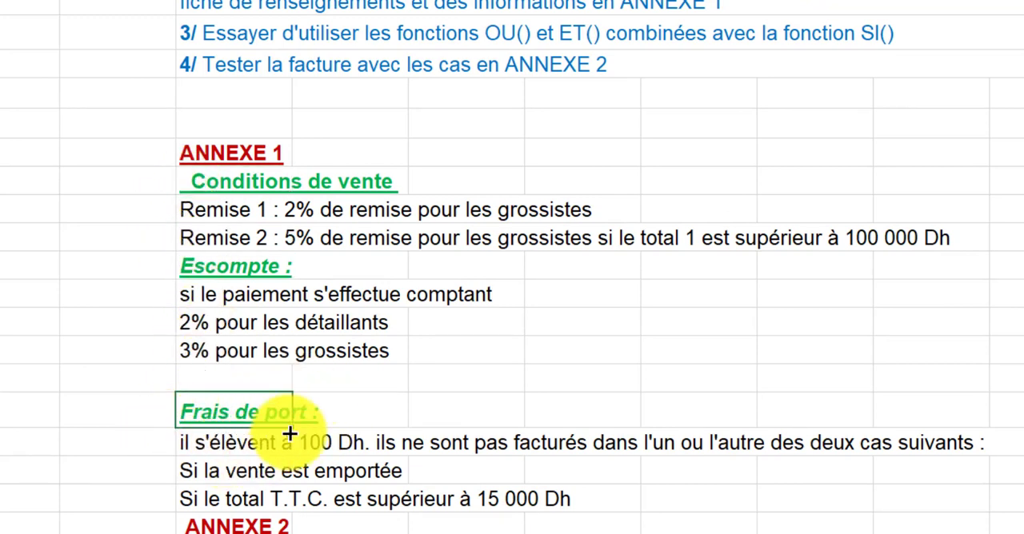
pyautogui.click(221, 210)
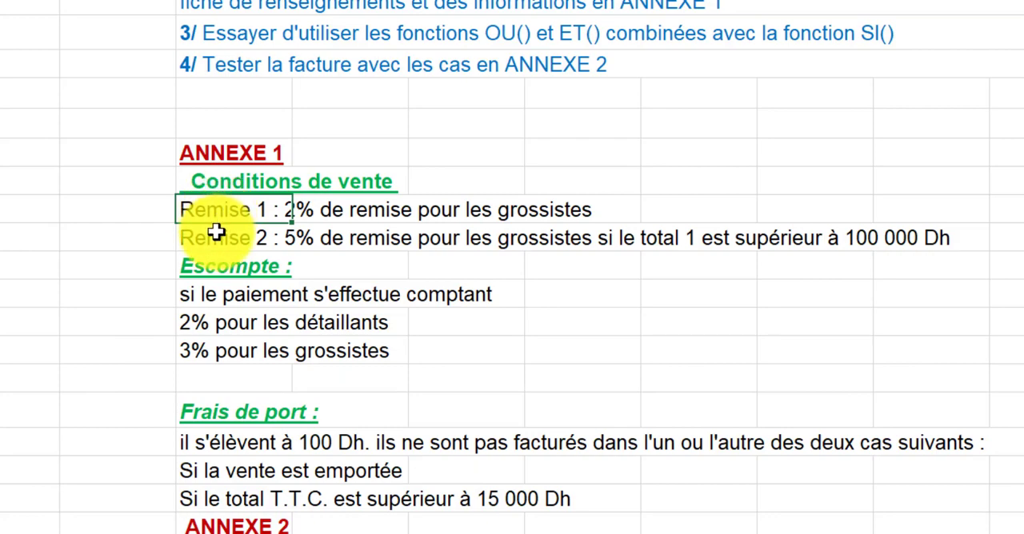
pyautogui.click(212, 232)
pyautogui.click(134, 196)
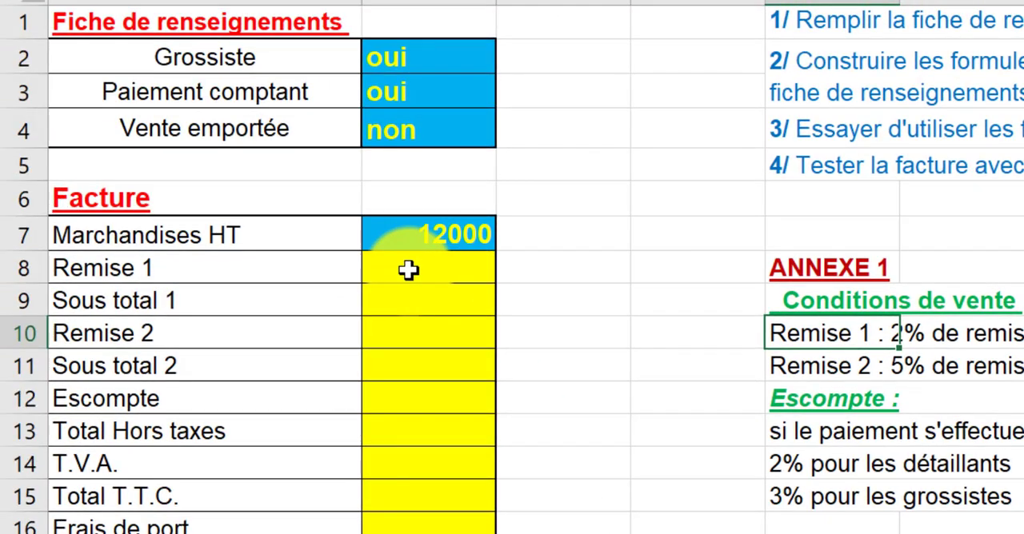
# - Insert the SI function in the Remise 1 cell B8 with the logical test B2="oui"
pyautogui.click(432, 272)
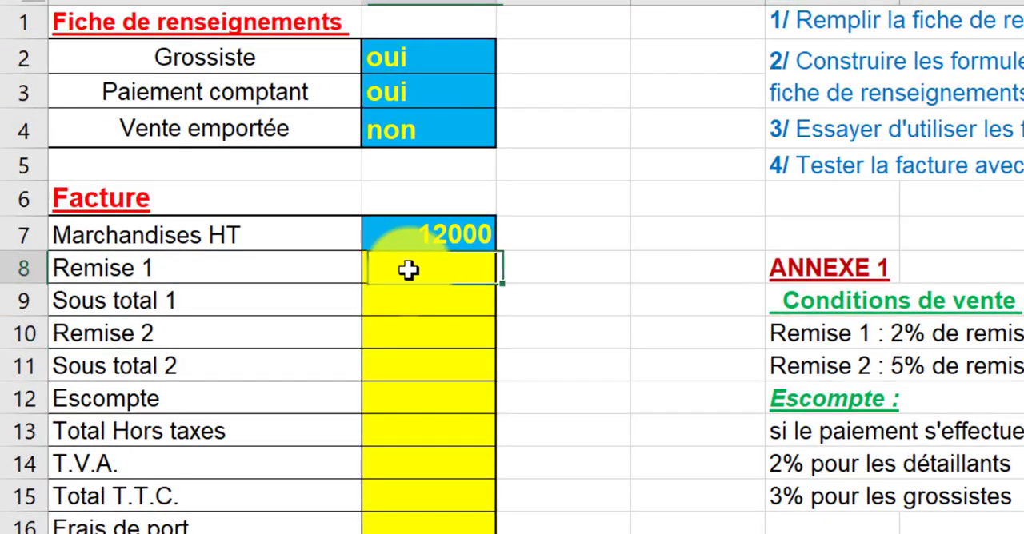
pyautogui.write('=')
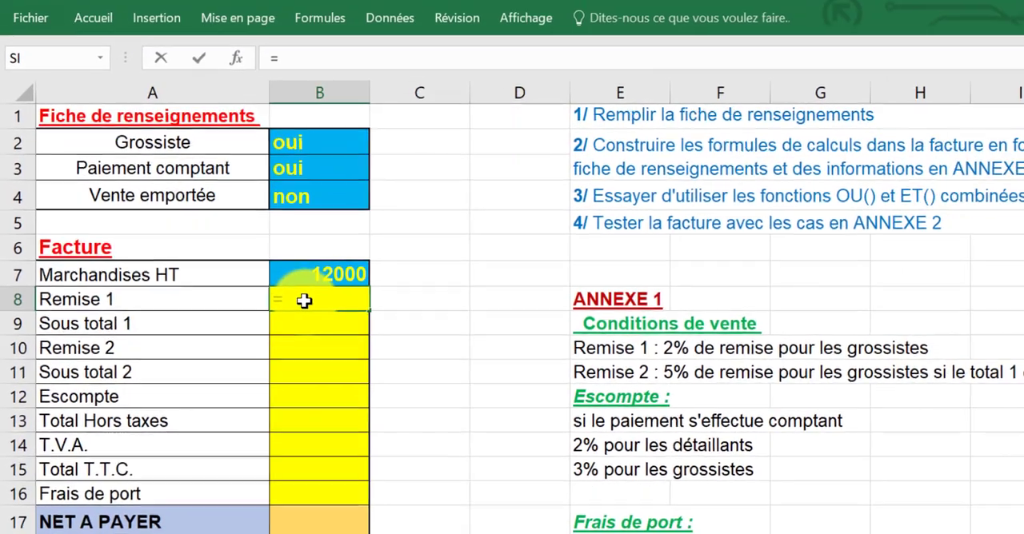
pyautogui.press('Escape')
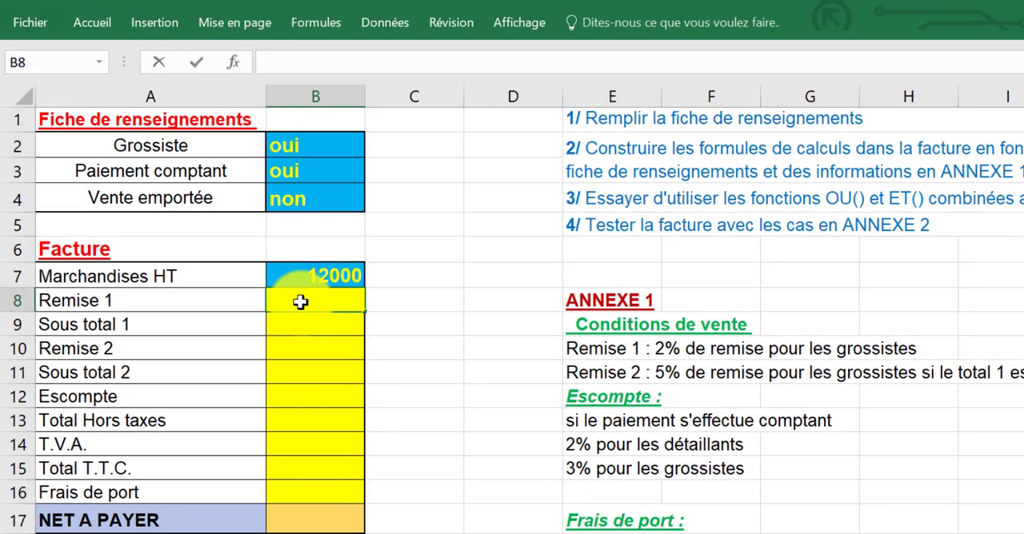
pyautogui.click(232, 63)
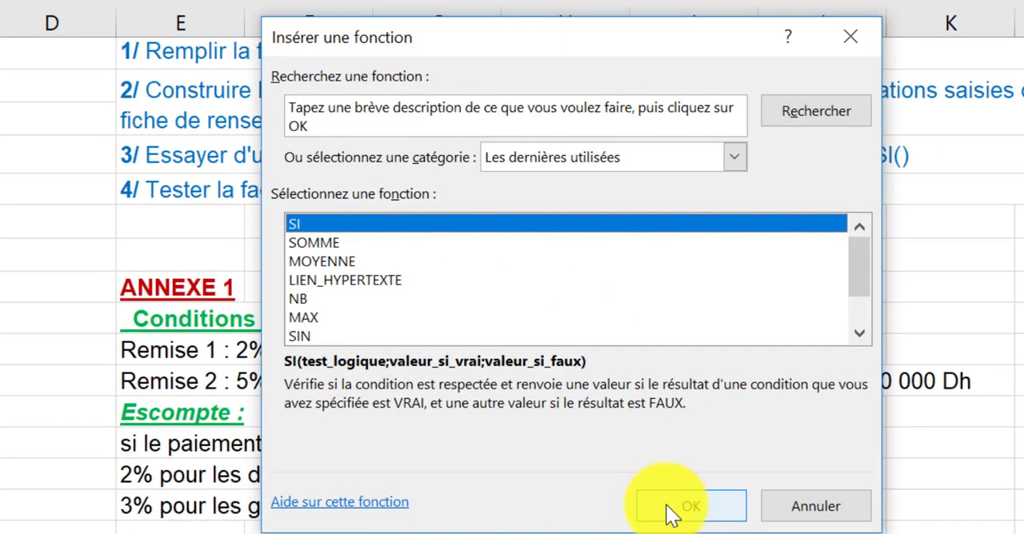
pyautogui.click(665, 504)
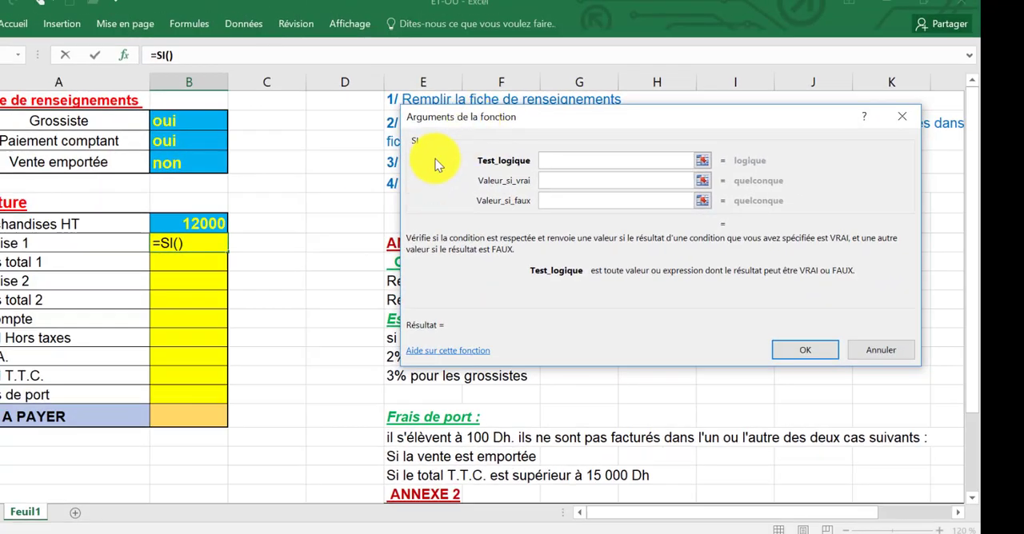
pyautogui.click(164, 128)
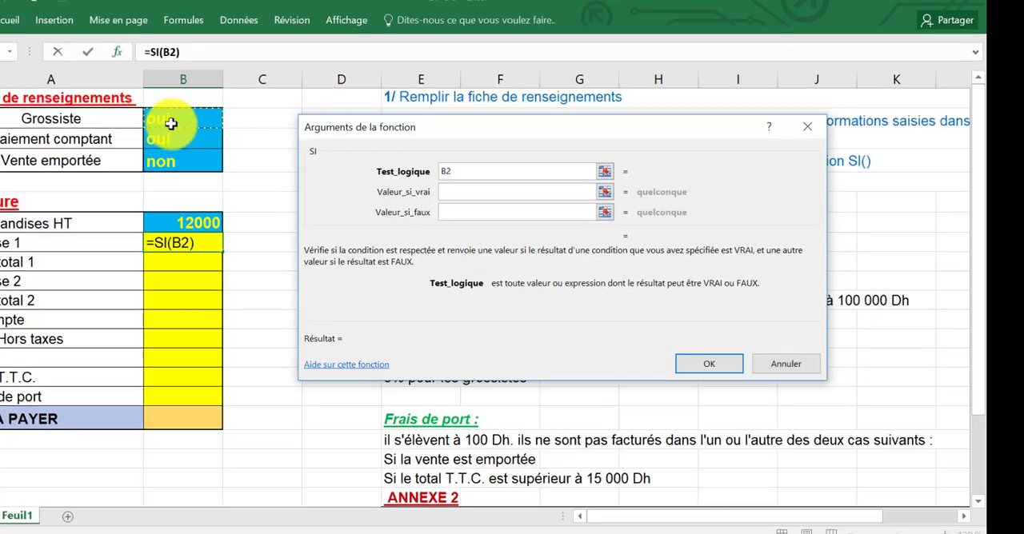
pyautogui.write('="oui')
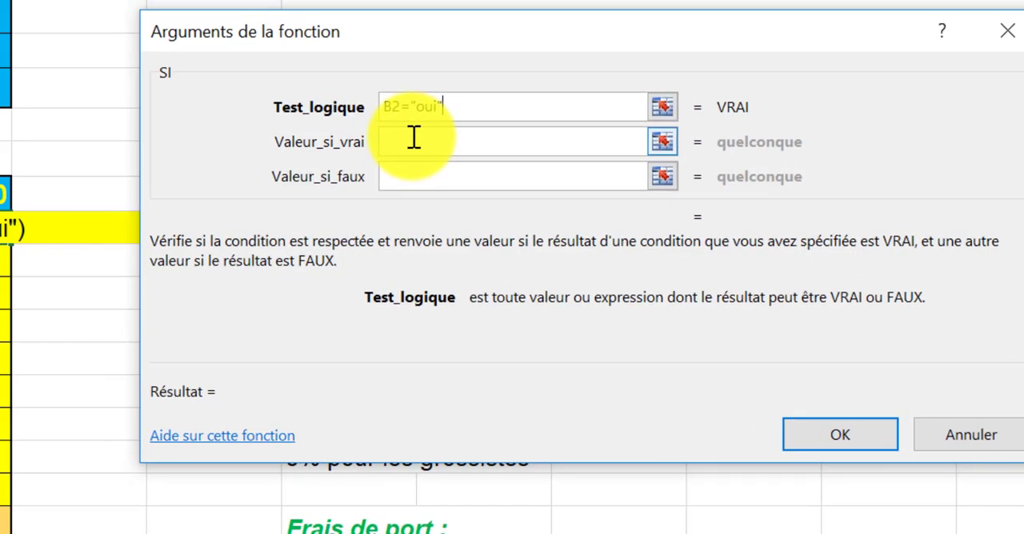
# - Complete the Remise 1 formula with B7*2% as the value if true and 0 as the value if false
pyautogui.click(413, 137)
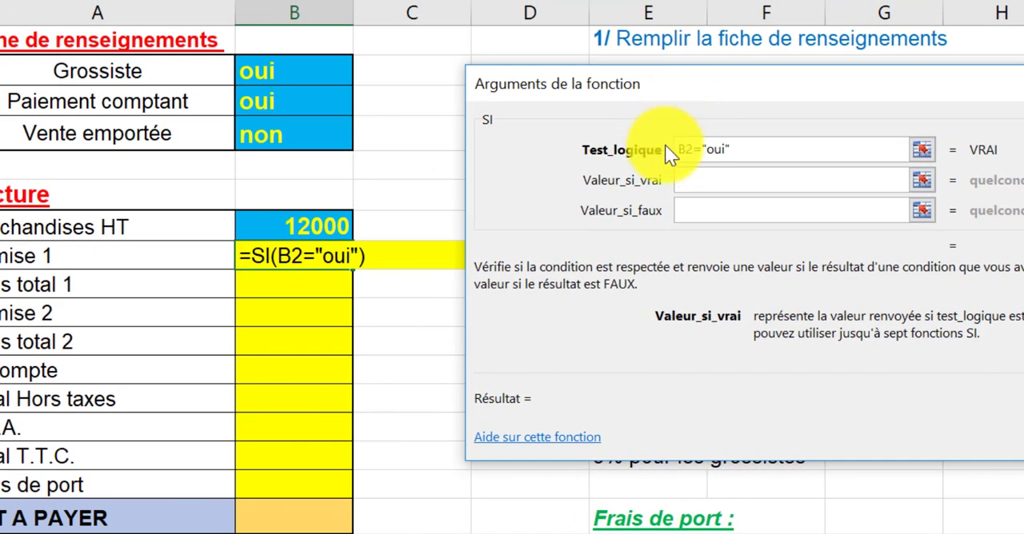
pyautogui.click(274, 231)
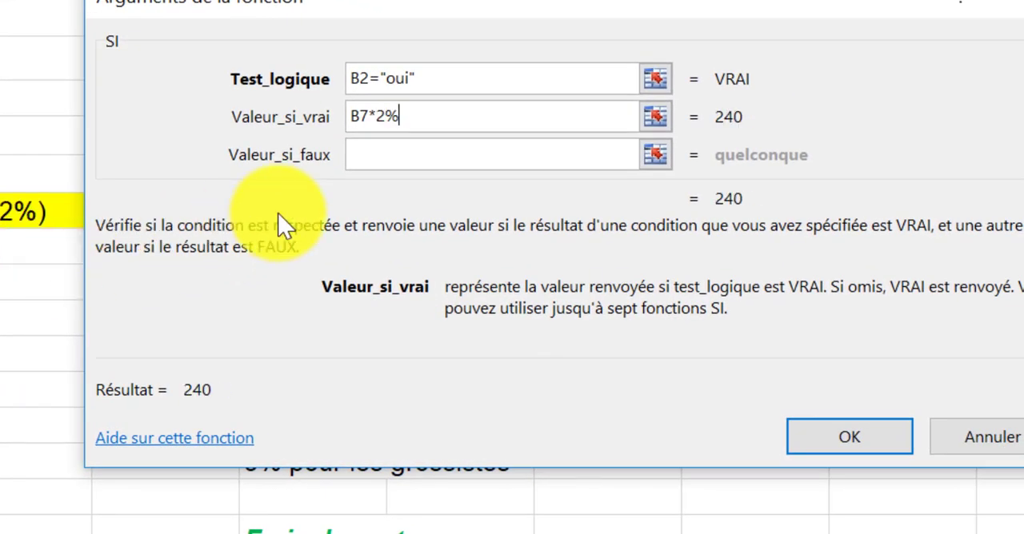
pyautogui.click(360, 156)
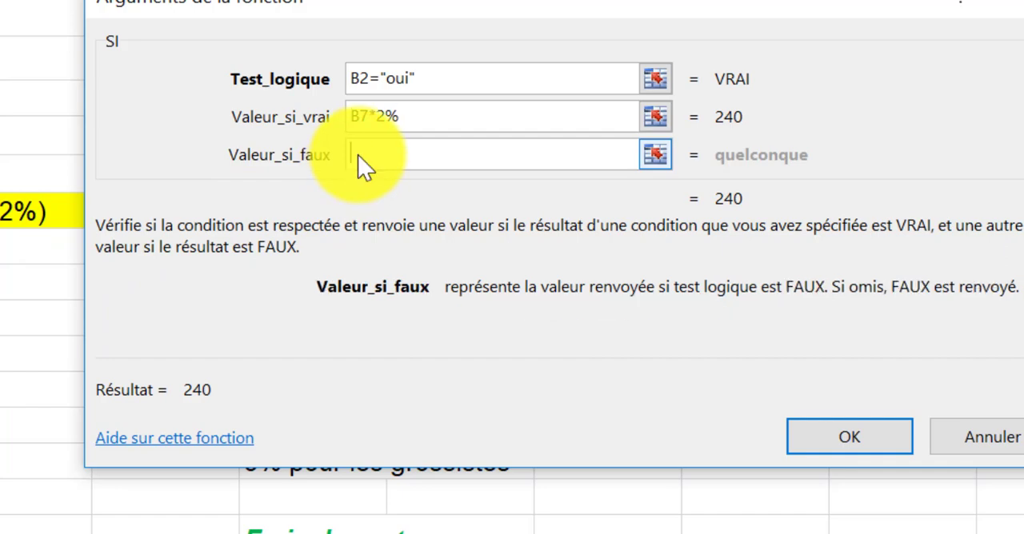
pyautogui.write('0')
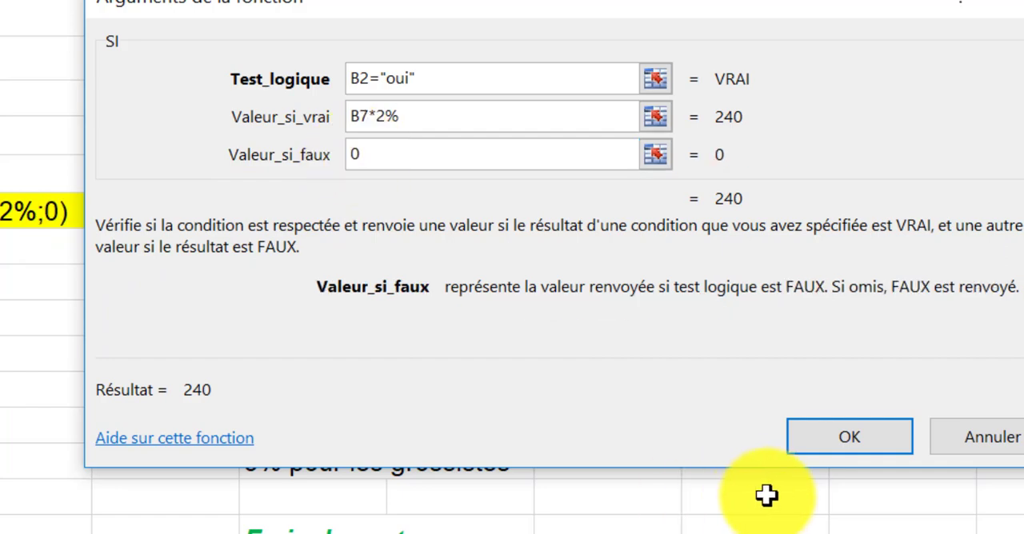
pyautogui.click(808, 448)
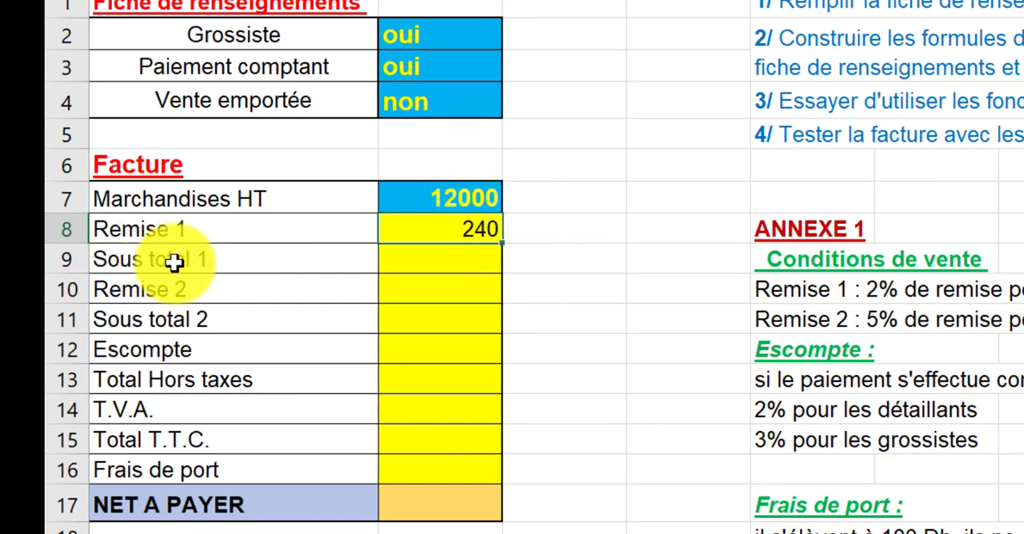
# - Calculate Sous total 1 in B9 with the formula =B7-B8
pyautogui.click(401, 263)
pyautogui.write('=B7')
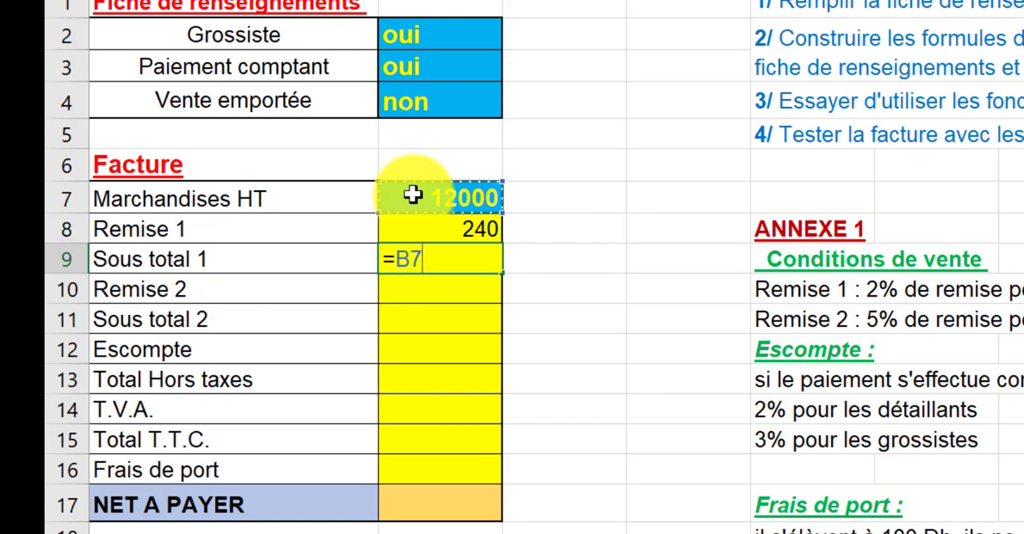
pyautogui.write('-')
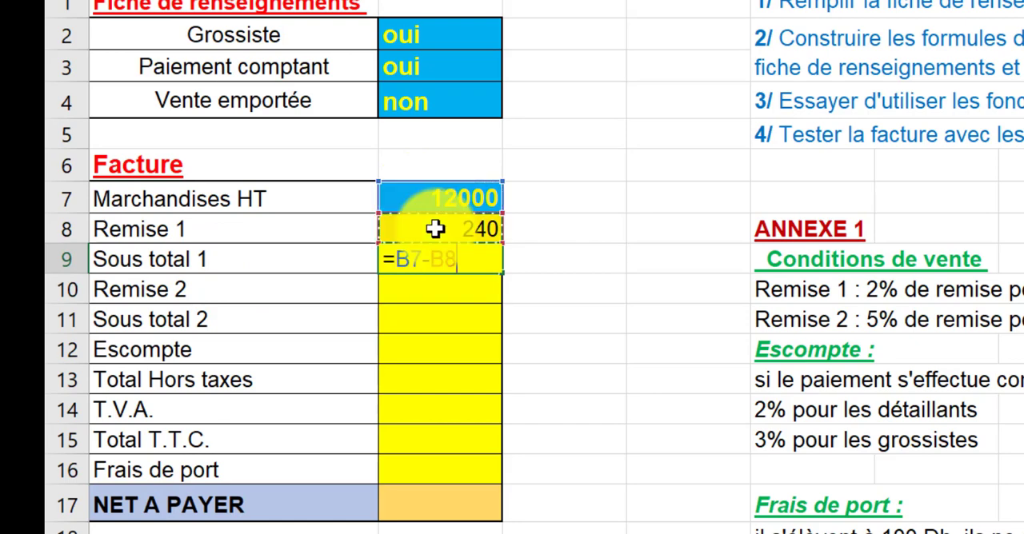
pyautogui.press('Return')
# - Check the Remise 2 condition in ANNEXE 1, insert the SI function in B10 and start its logical test with et(
pyautogui.click(780, 319)
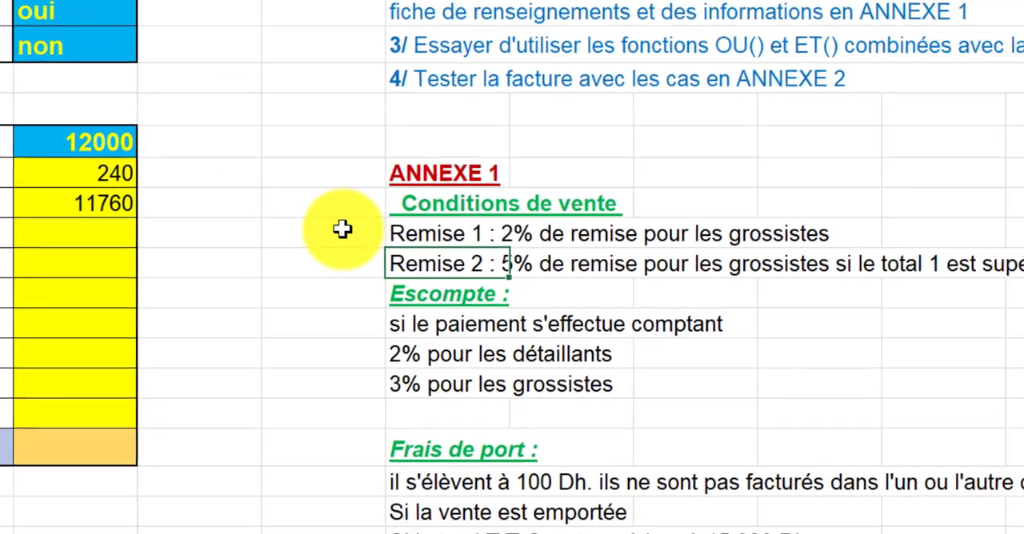
pyautogui.click(521, 253)
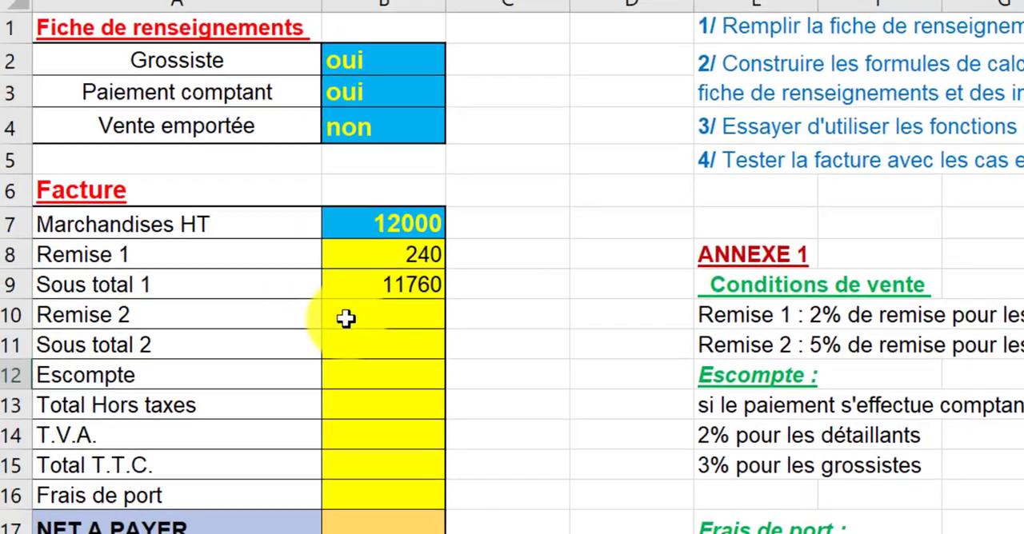
pyautogui.click(357, 320)
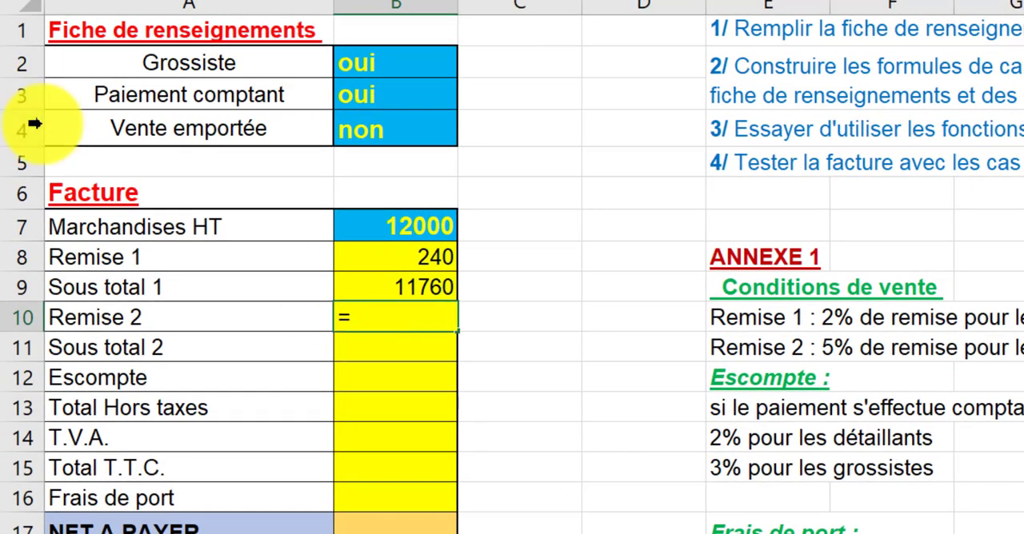
pyautogui.click(20, 2)
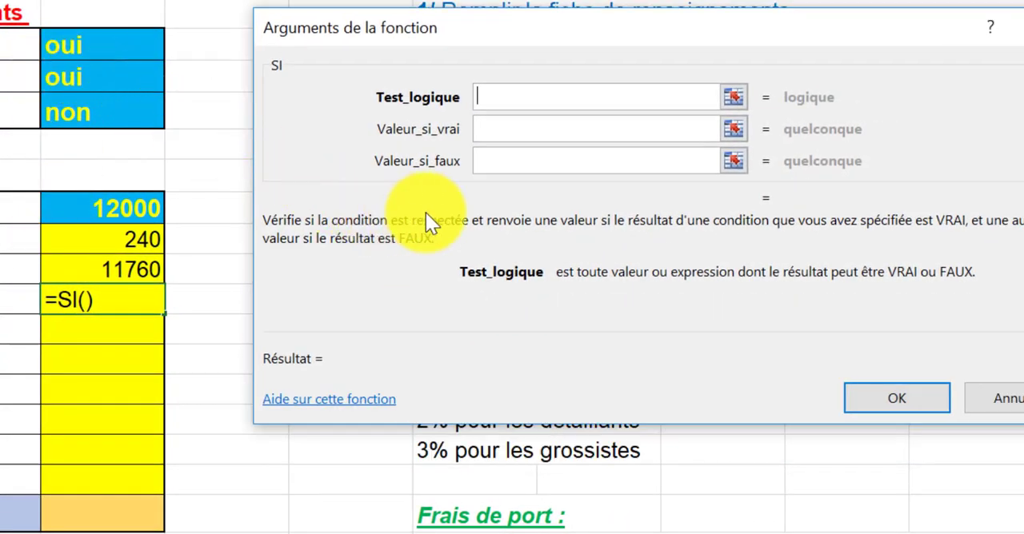
pyautogui.write('et')
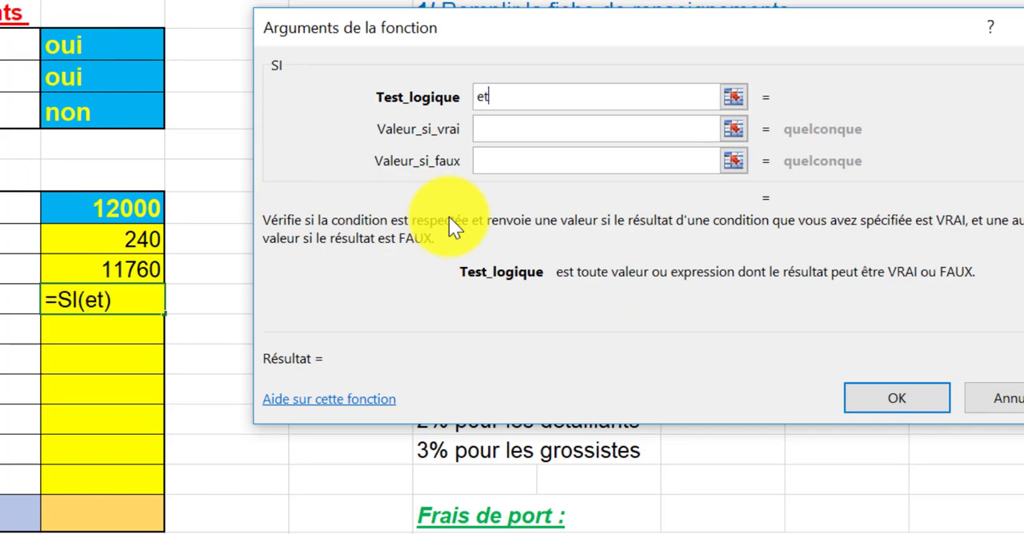
pyautogui.write('(')
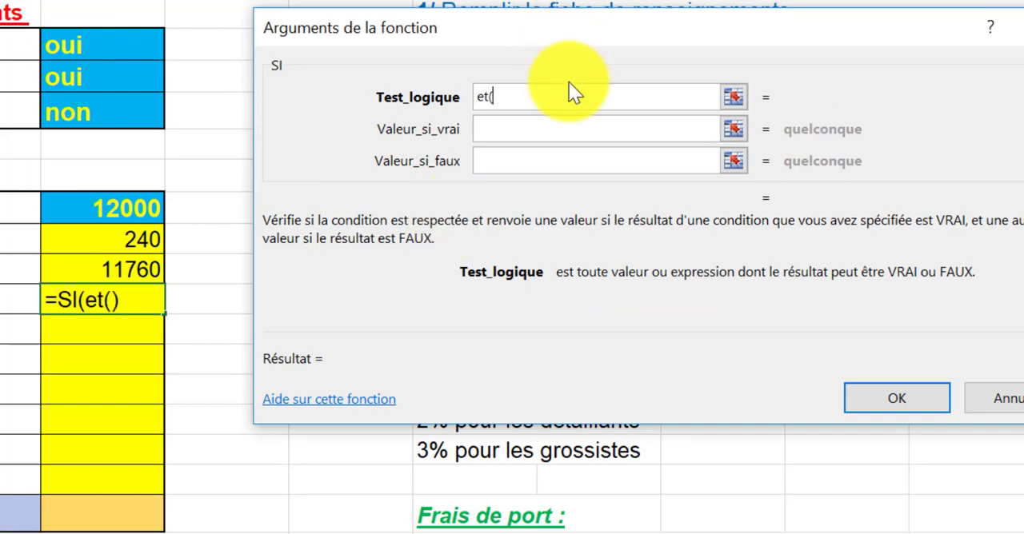
pyautogui.moveTo(601, 31); pyautogui.dragTo(539, 407)
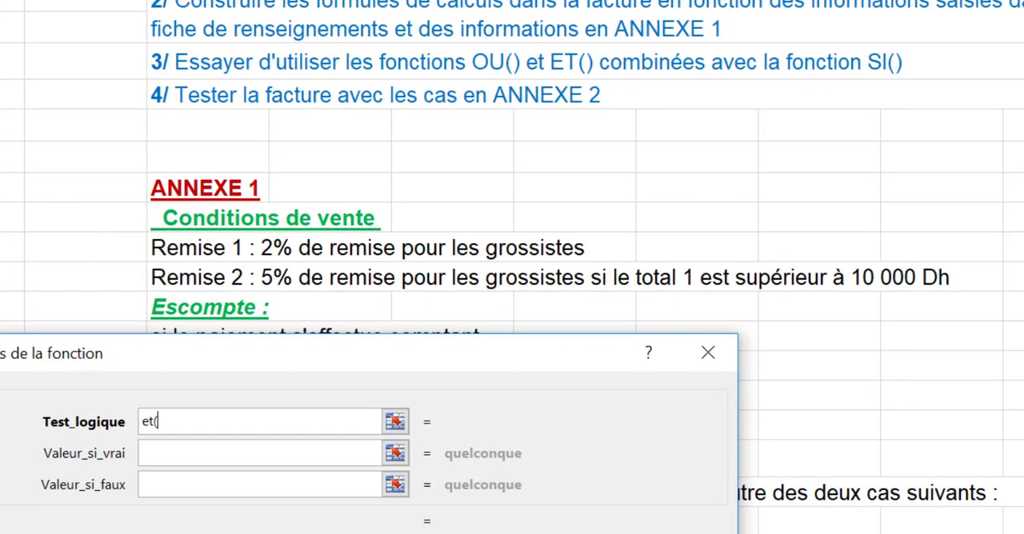
pyautogui.moveTo(38, 354); pyautogui.dragTo(151, 127)
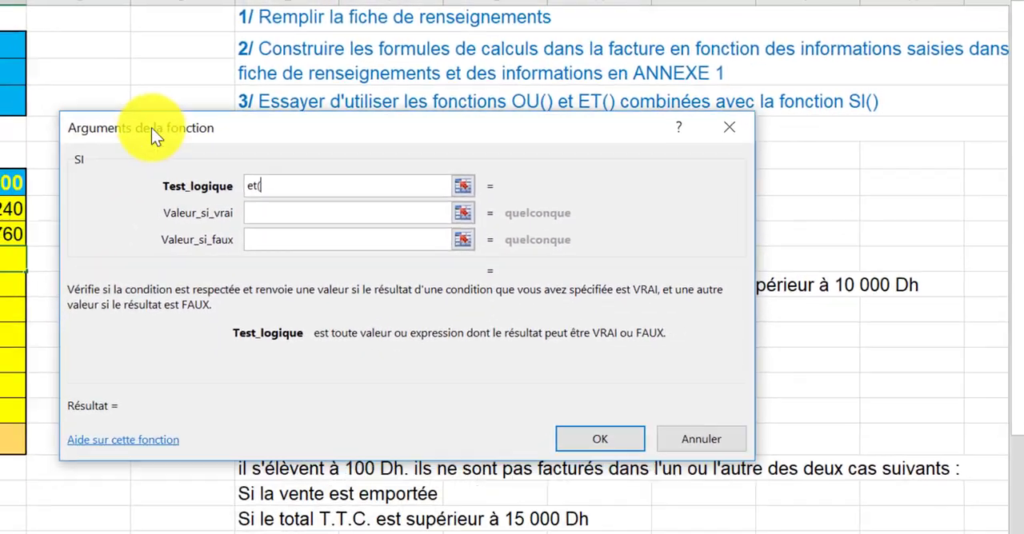
# - Complete the ET logical test for Remise 2 with the conditions B2="oui" and B9>10000
pyautogui.click(47, 64)
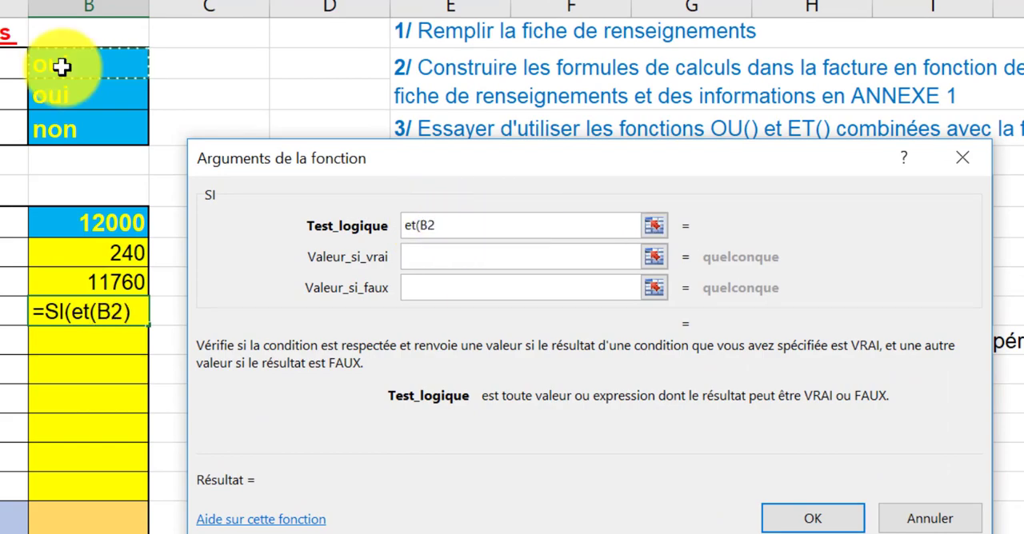
pyautogui.write('="o')
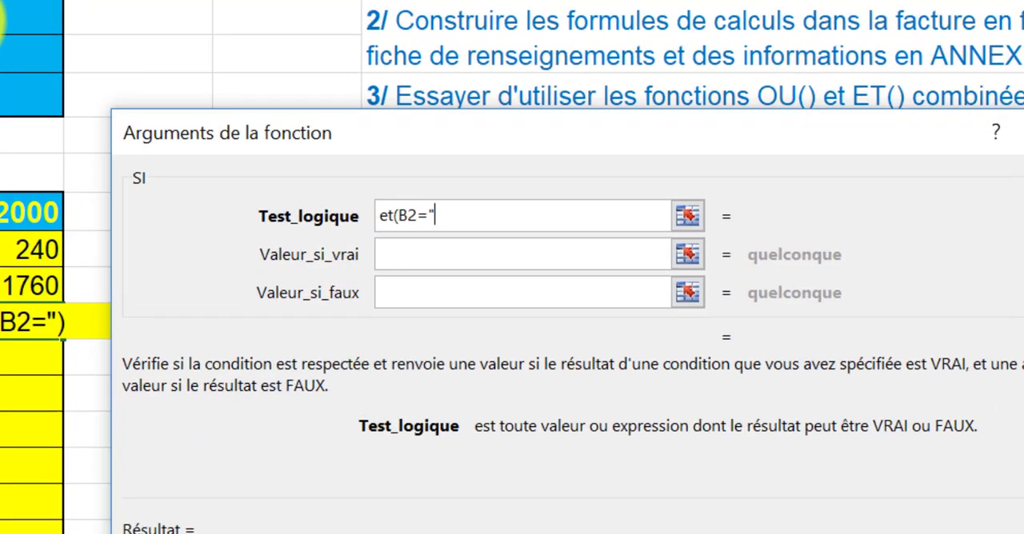
pyautogui.write('ui"')
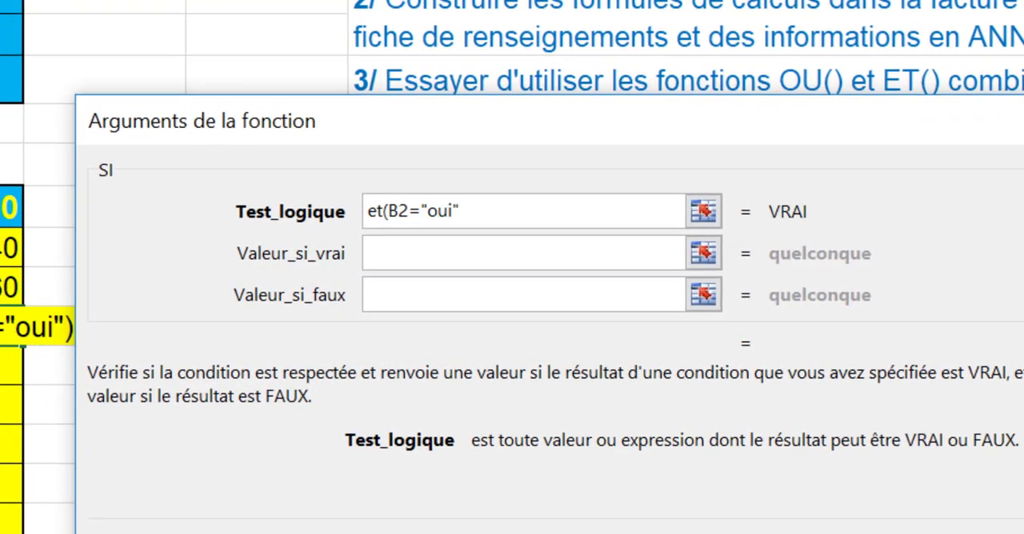
pyautogui.write(';')
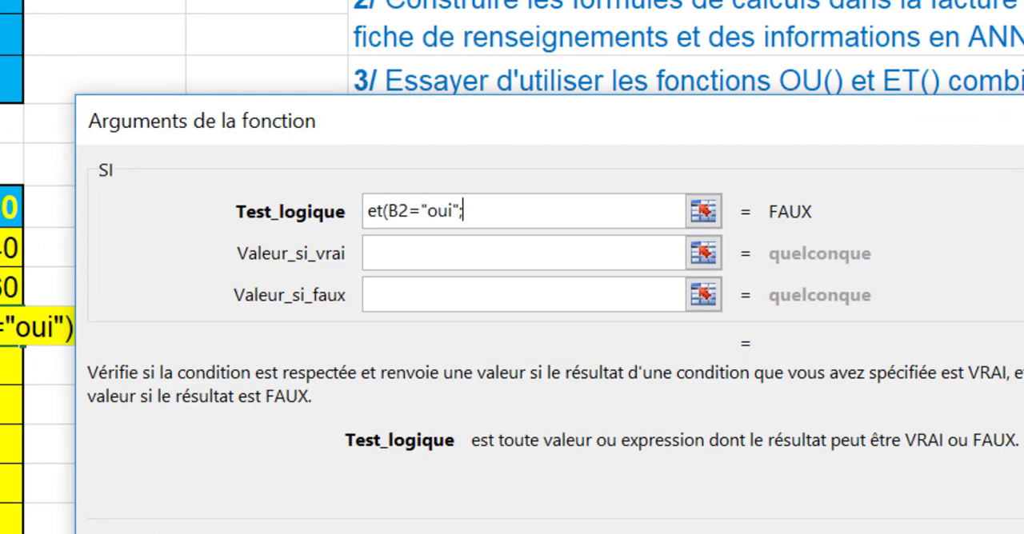
pyautogui.write('B9')
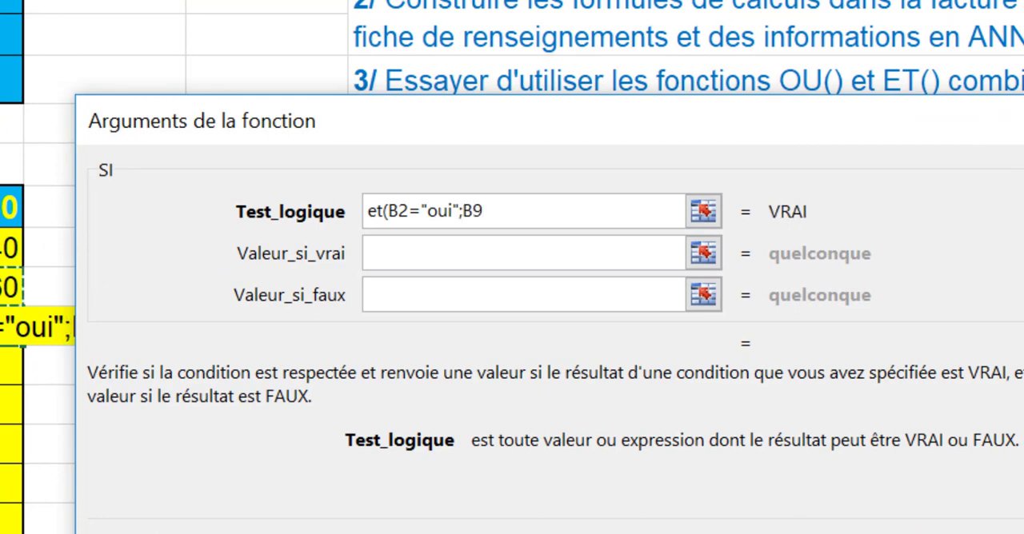
pyautogui.write('>10000')
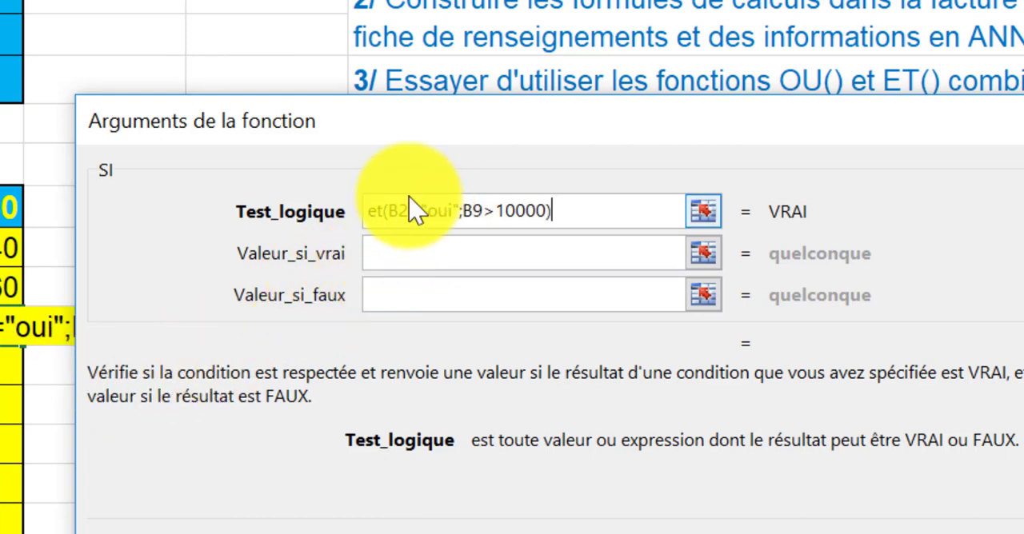
# - Complete the Remise 2 formula with 5%*B9 as the value if true and 0 as the value if false
pyautogui.click(383, 253)
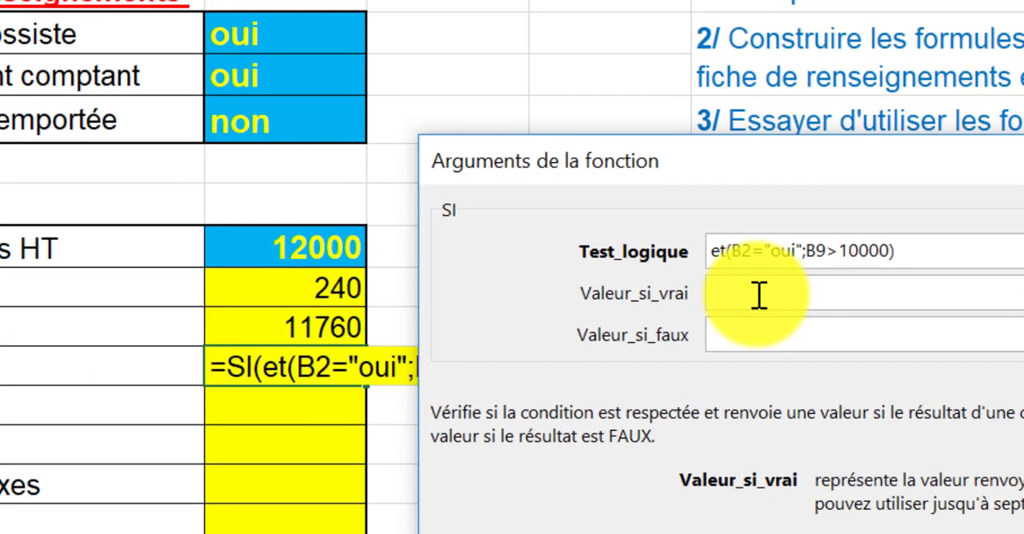
pyautogui.write('5%')
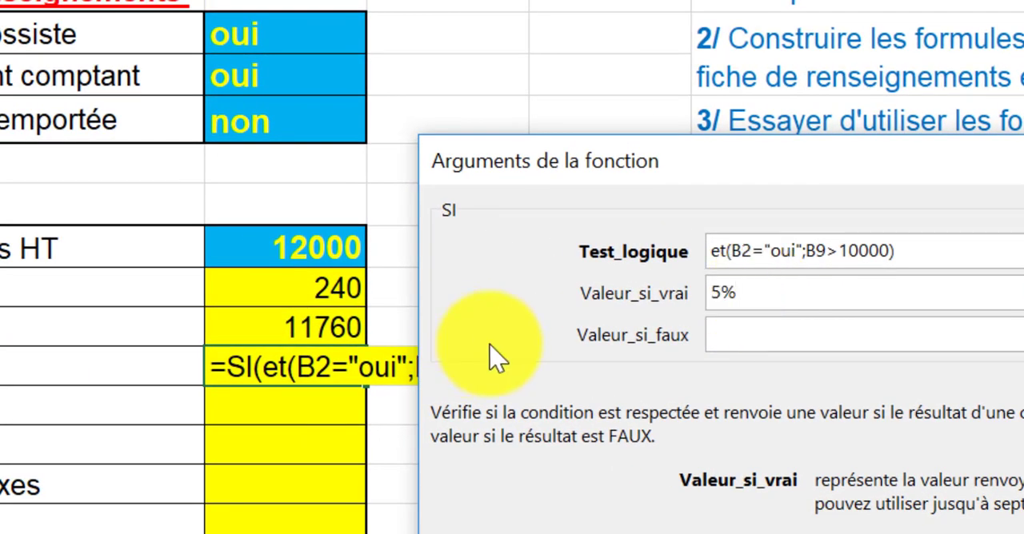
pyautogui.write('*')
pyautogui.click(290, 325)
pyautogui.click(722, 340)
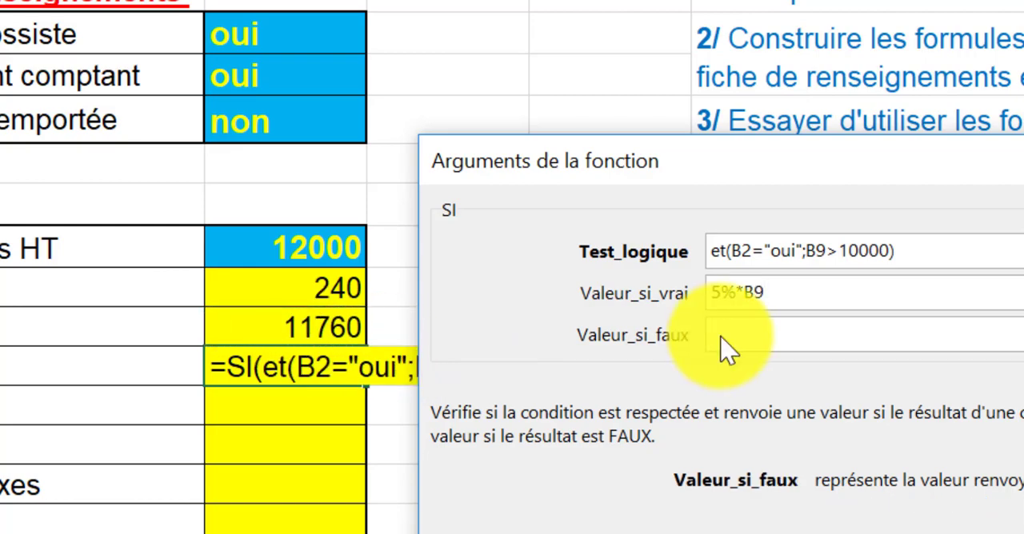
pyautogui.write('0')
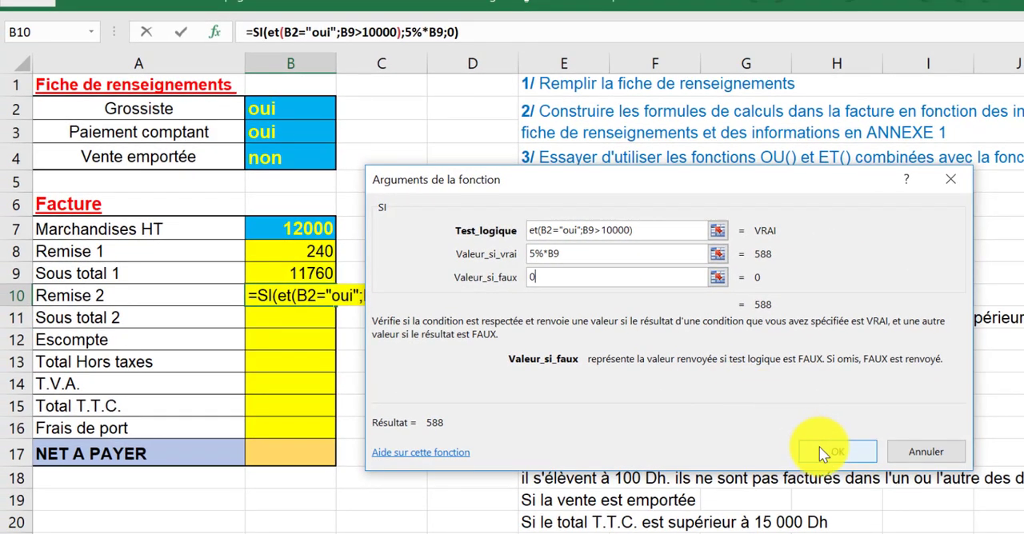
pyautogui.click(819, 450)
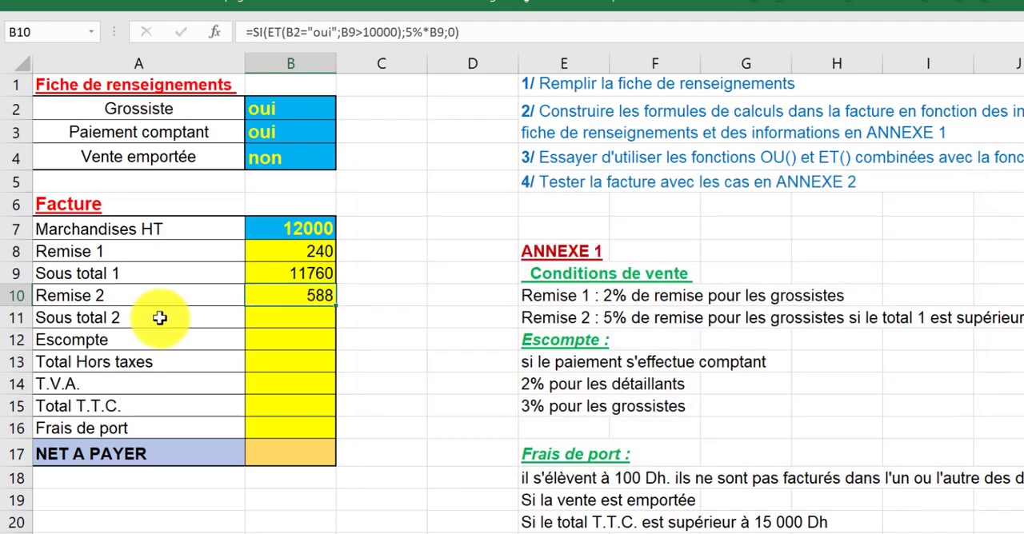
# - Calculate Sous total 2 in B11 with the formula =B9-B10
pyautogui.click(262, 320)
pyautogui.write('=')
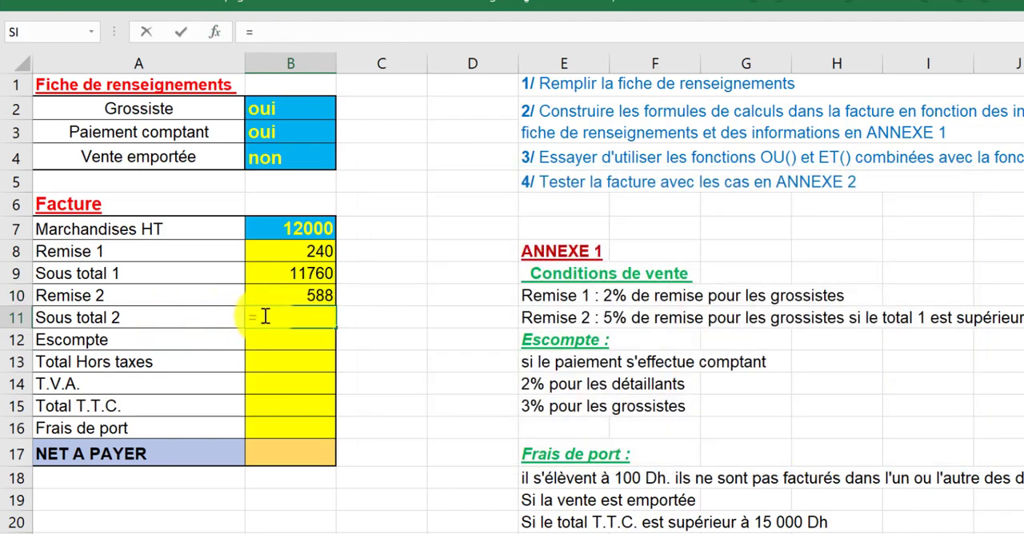
pyautogui.click(288, 273)
pyautogui.write('-')
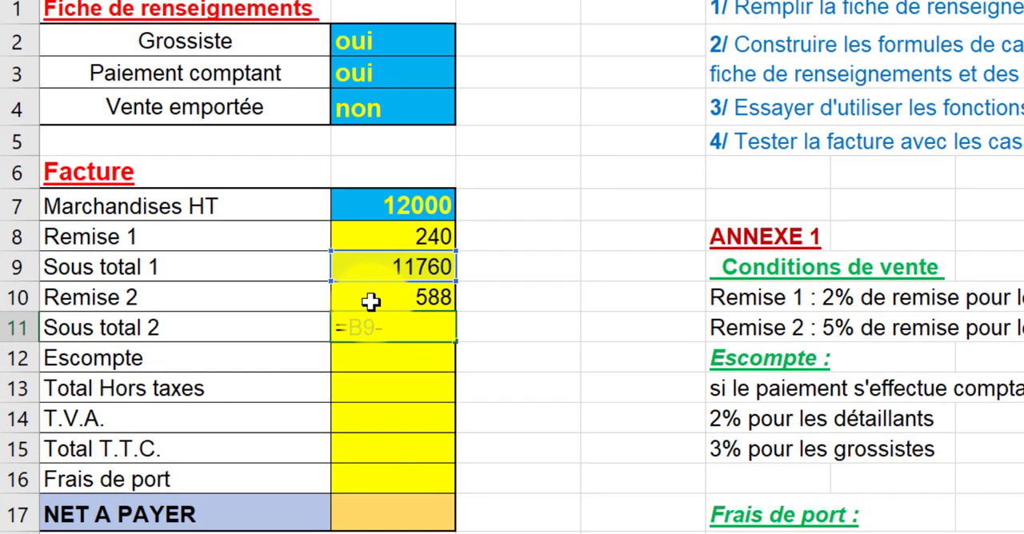
pyautogui.click(370, 301)
pyautogui.press('Return')
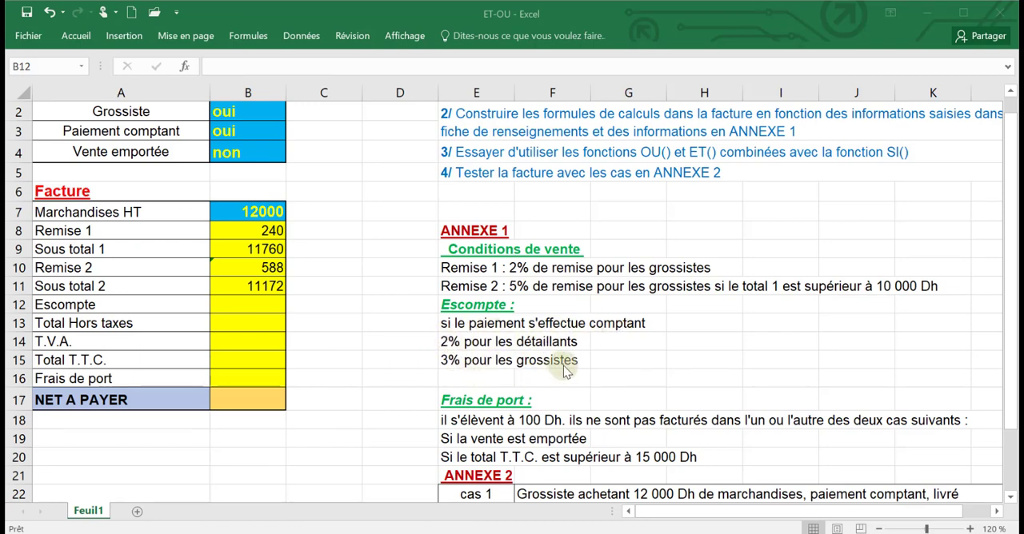
# - Insert the SI function in the Escompte cell B12 with the logical test B3="oui"
pyautogui.click(242, 302)
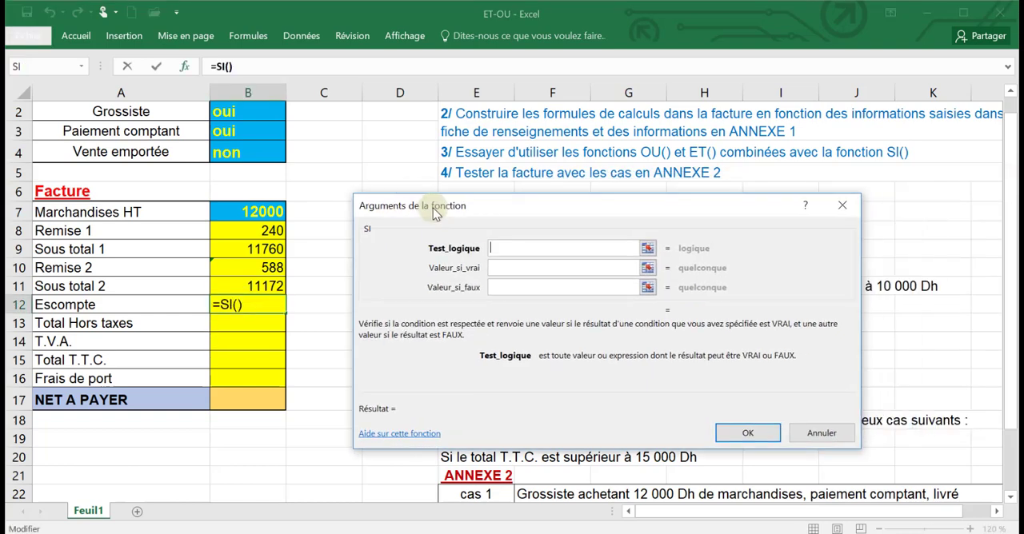
pyautogui.click(224, 131)
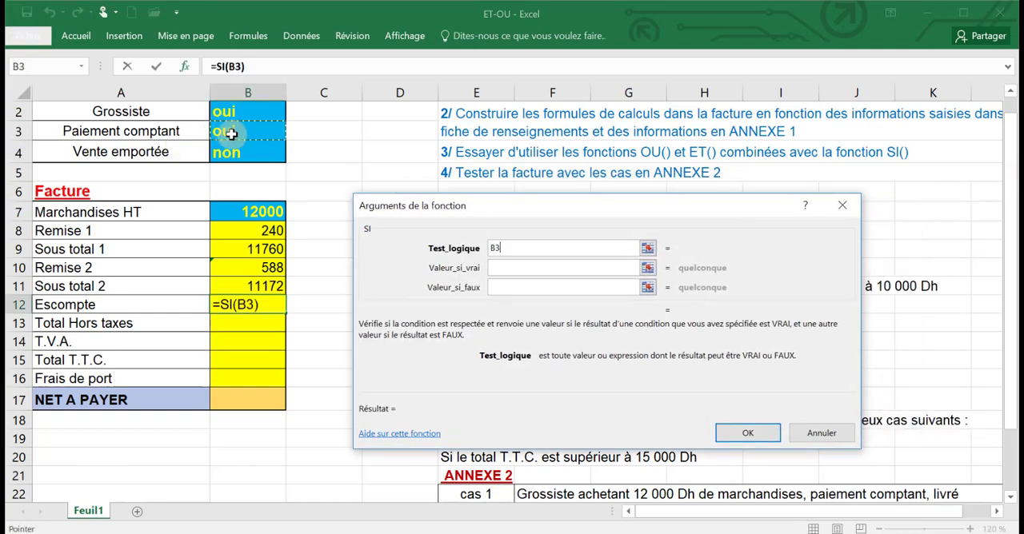
pyautogui.write('=')
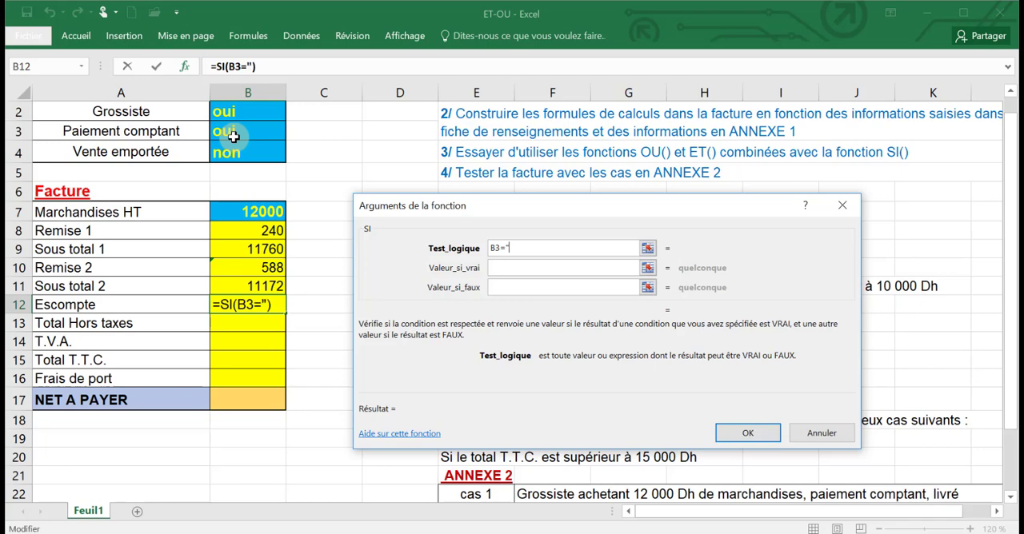
pyautogui.write('"oui')
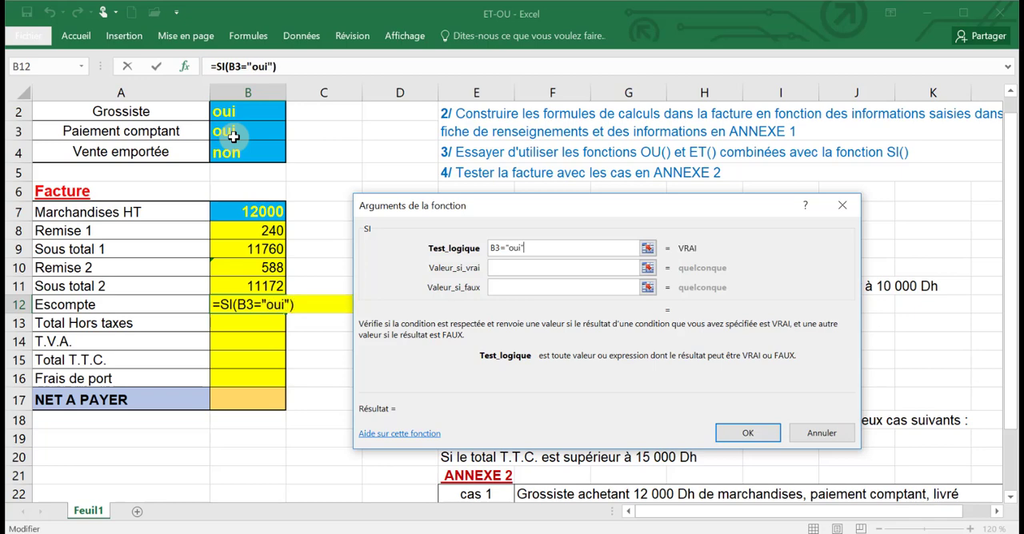
pyautogui.write('"')
pyautogui.press('Tab')
# - Check the Escompte rates in ANNEXE 1 and nest a second SI as the value if true, with the logical test B2="oui"
pyautogui.moveTo(470, 207); pyautogui.dragTo(345, 394)
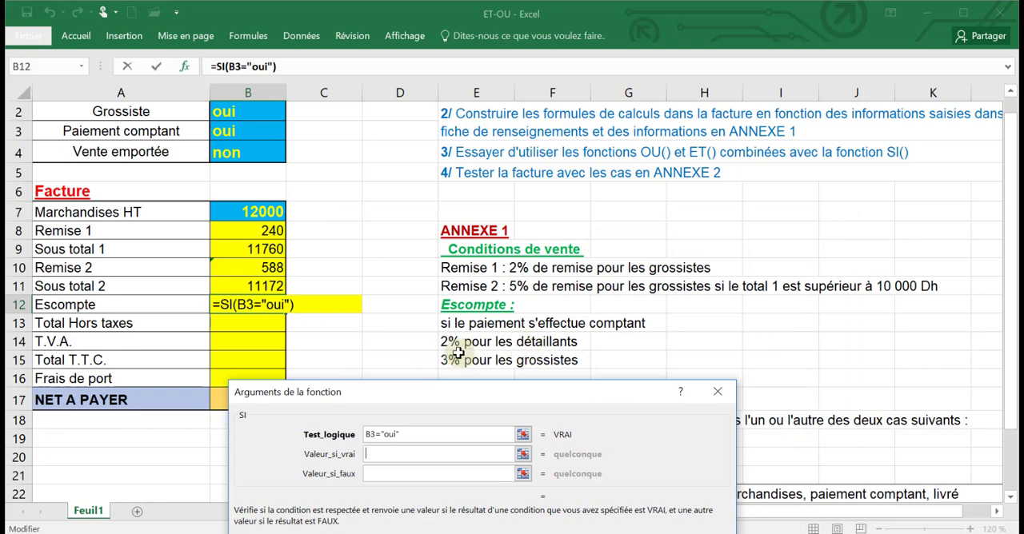
pyautogui.moveTo(469, 393); pyautogui.dragTo(537, 224)
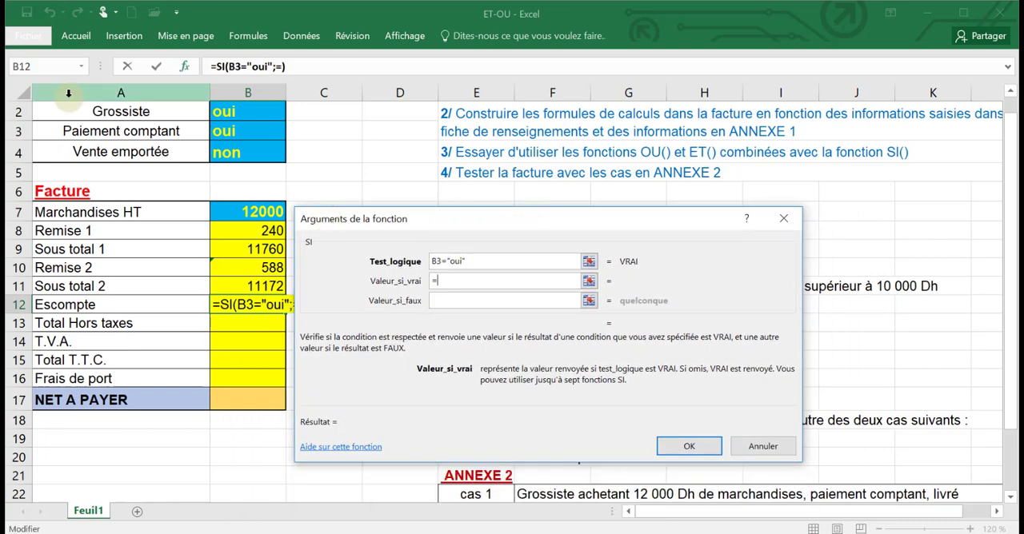
pyautogui.click(17, 68)
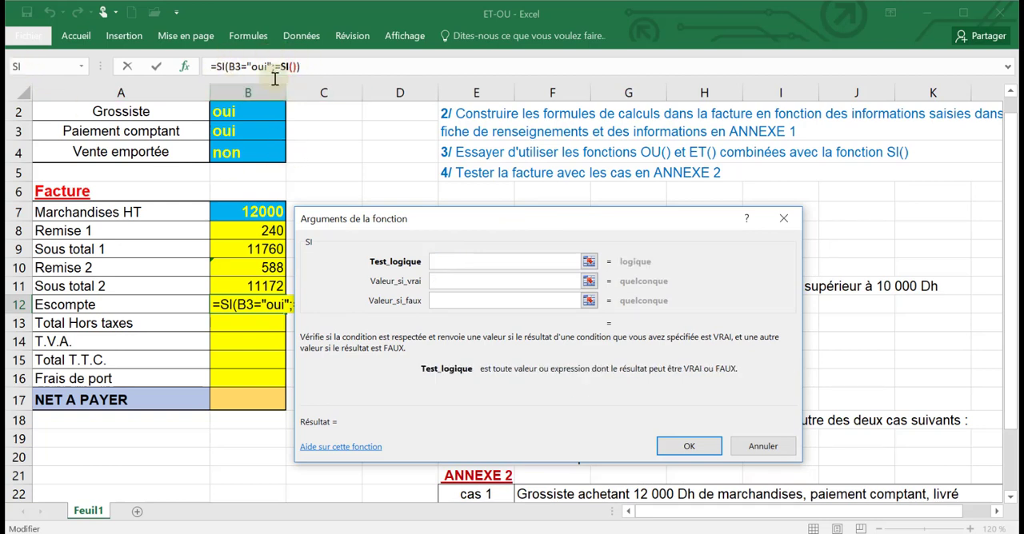
pyautogui.write('B2=')
pyautogui.write('"ou')
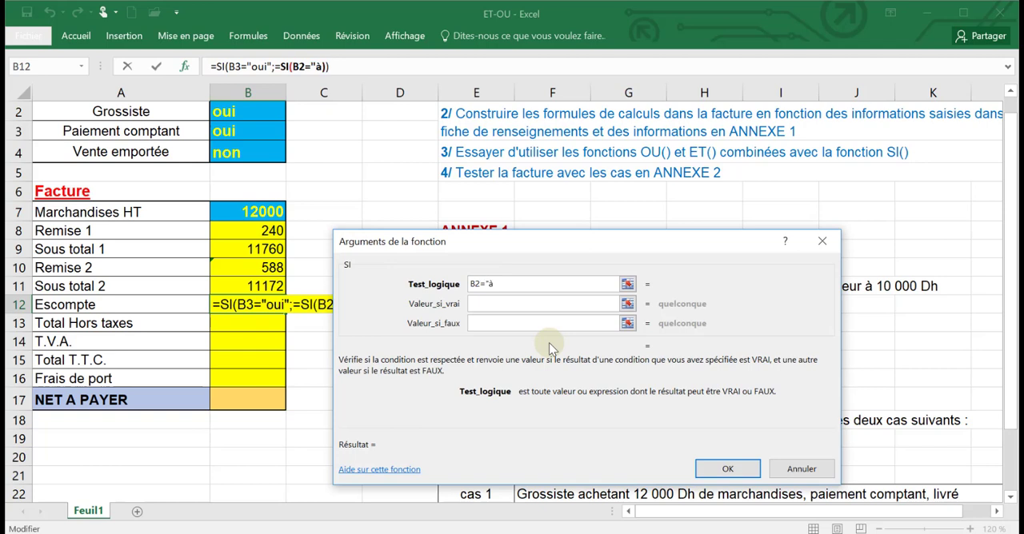
pyautogui.write('i"')
pyautogui.click(477, 305)
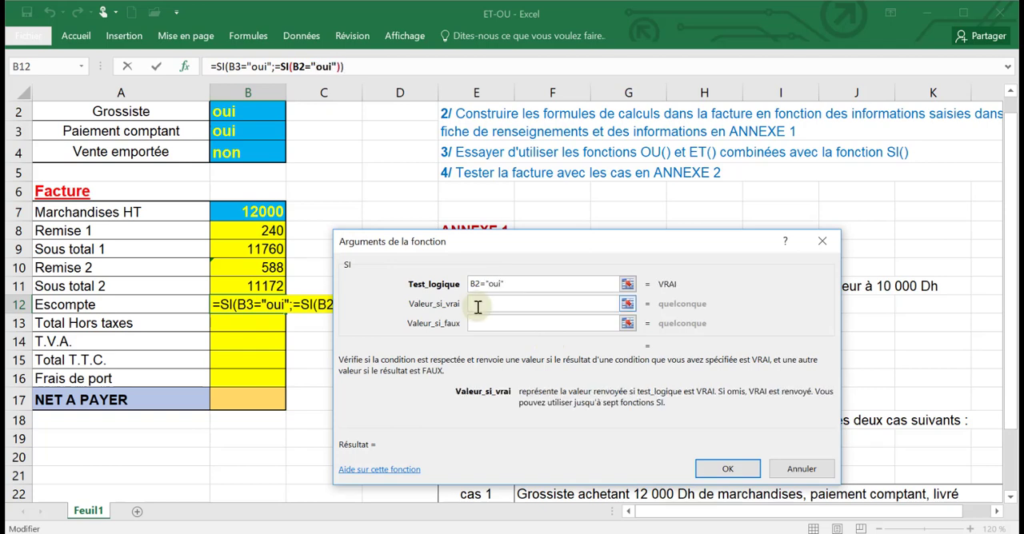
# - Complete the nested SI in Escompte with 3%*B11 if true and 2%*B11 if false, and validate the formula
pyautogui.write('3%*')
pyautogui.click(255, 286)
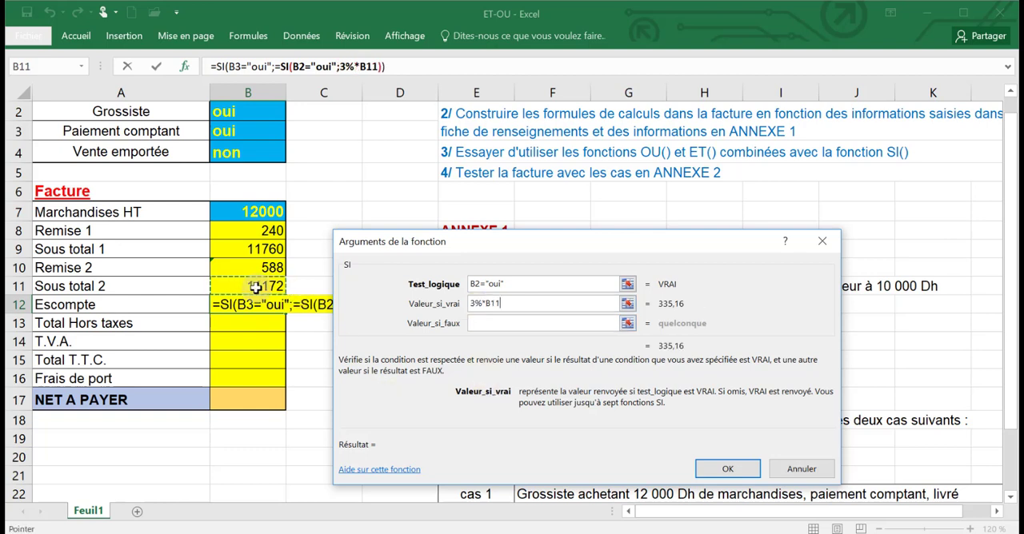
pyautogui.click(478, 324)
pyautogui.write('2%*')
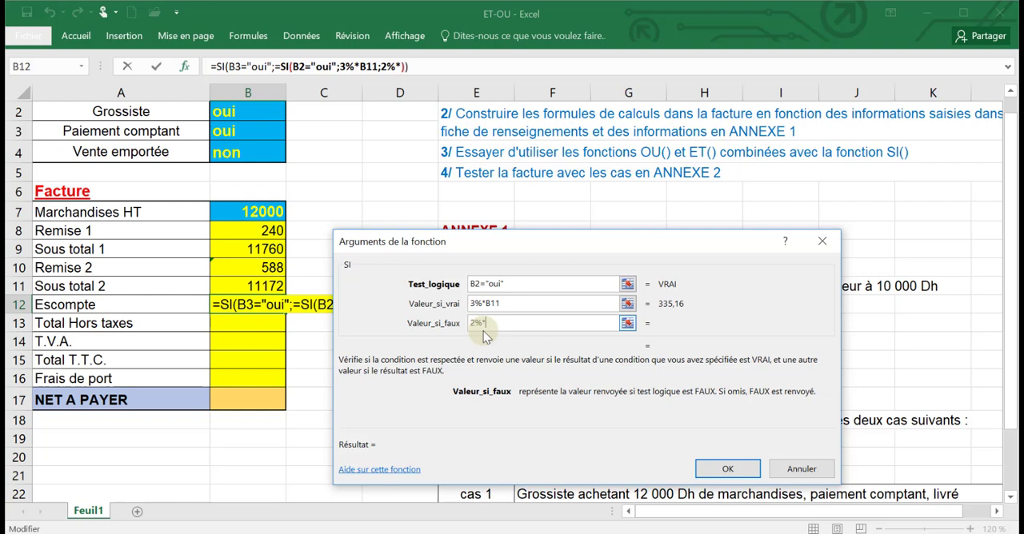
pyautogui.click(261, 285)
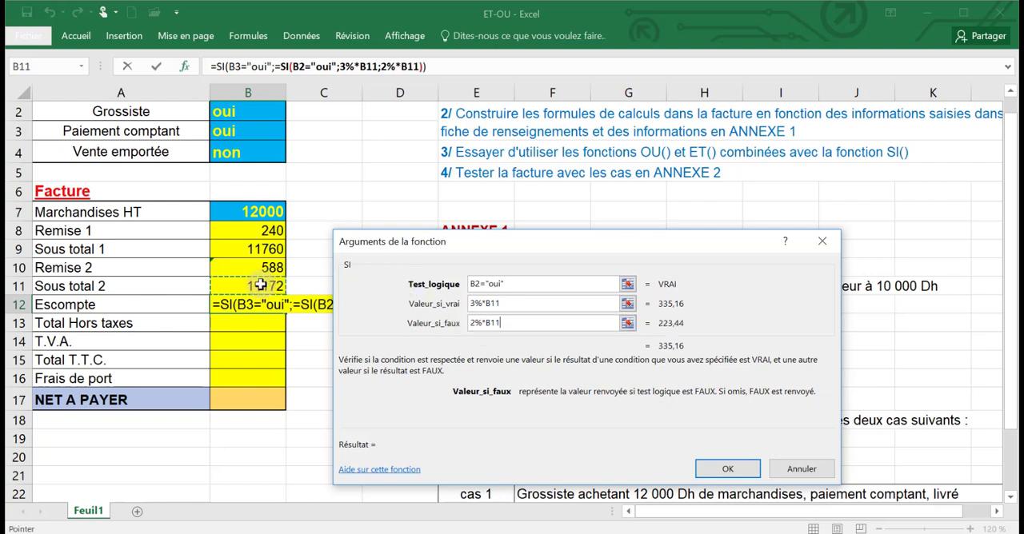
pyautogui.press('Return')
pyautogui.press('Return')
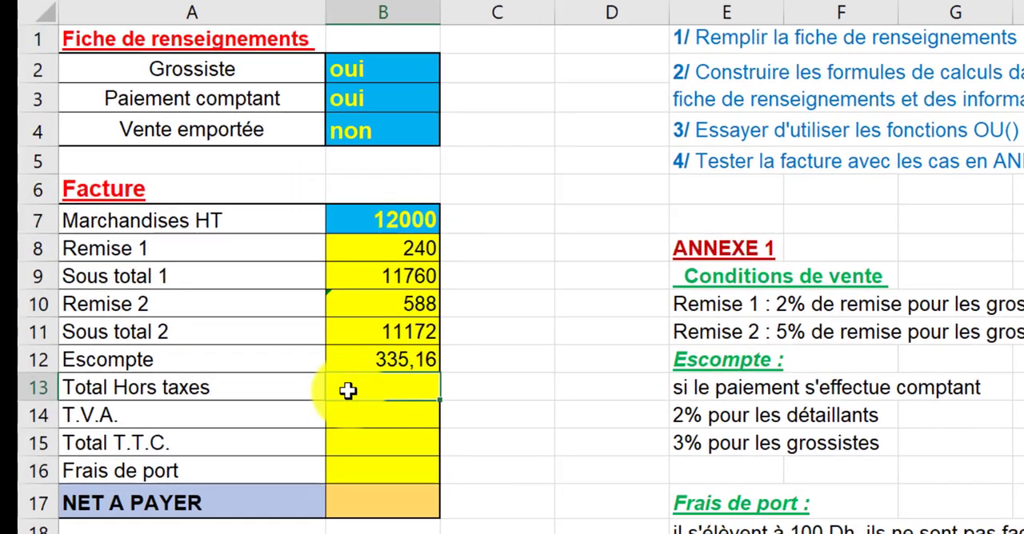
# - Calculate Total Hors taxes in B13 with the formula =B11-B12
pyautogui.write('=')
pyautogui.click(361, 336)
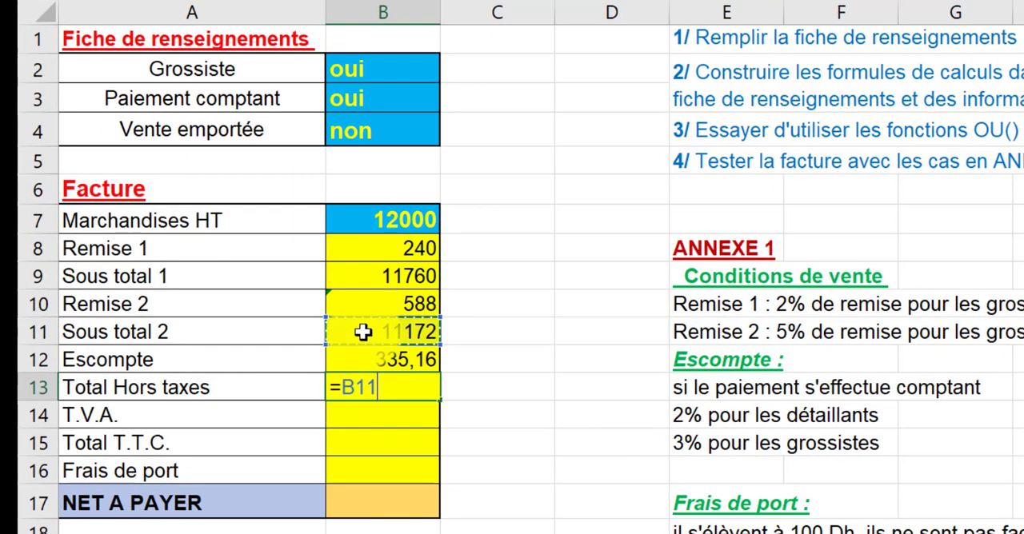
pyautogui.write('-')
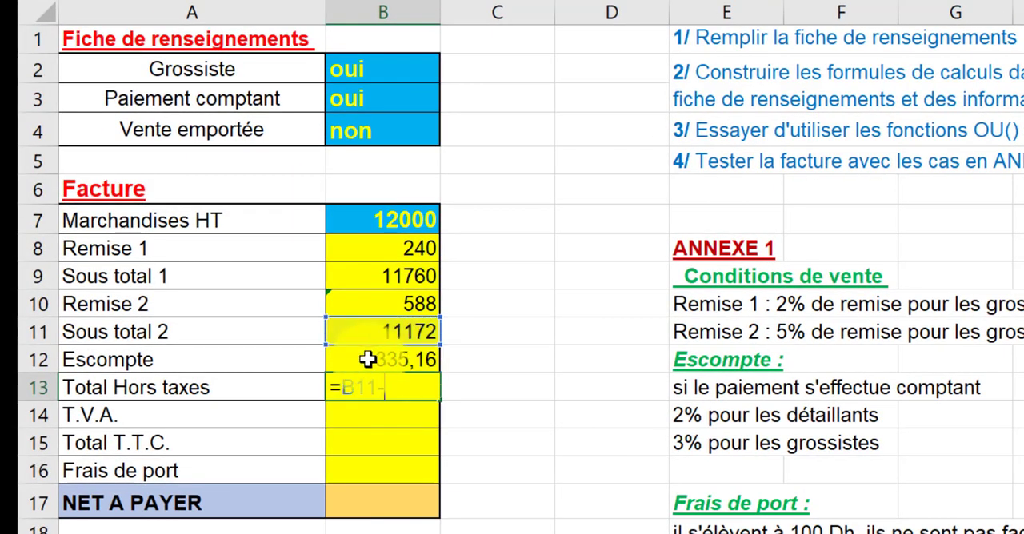
pyautogui.click(368, 359)
pyautogui.press('Return')
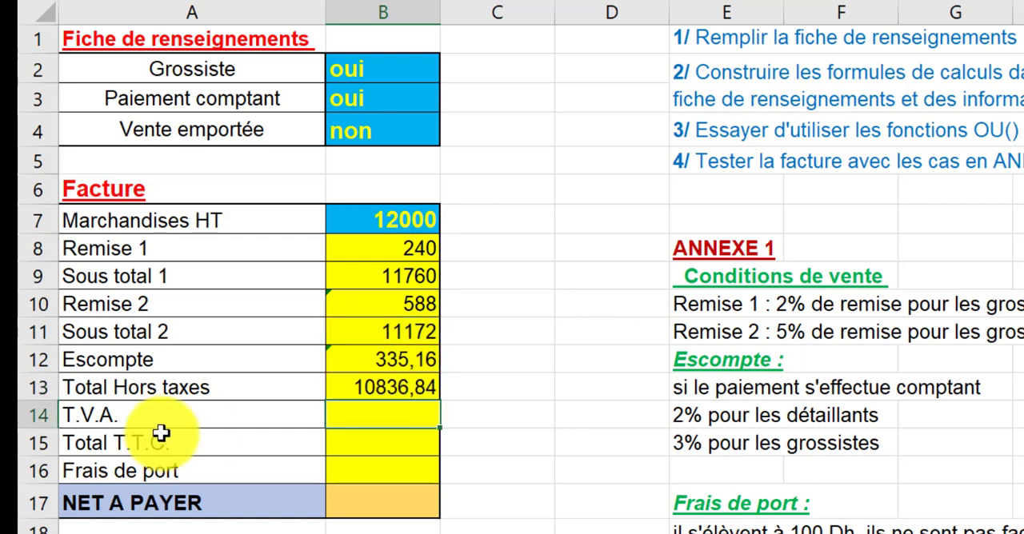
# - Calculate the T.V.A. in B14 with the formula =B13*20%
pyautogui.click(333, 418)
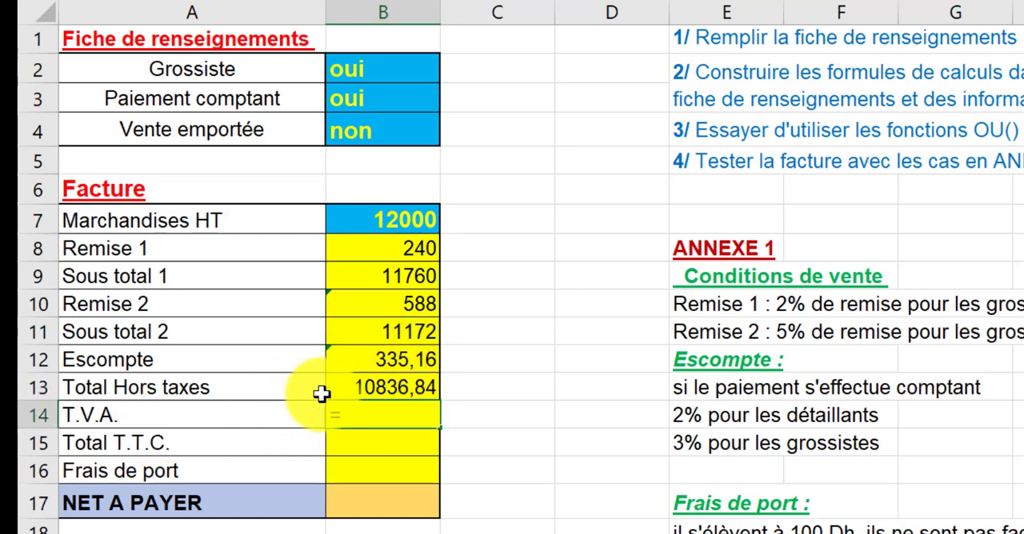
pyautogui.write('=')
pyautogui.click(347, 387)
pyautogui.write('*')
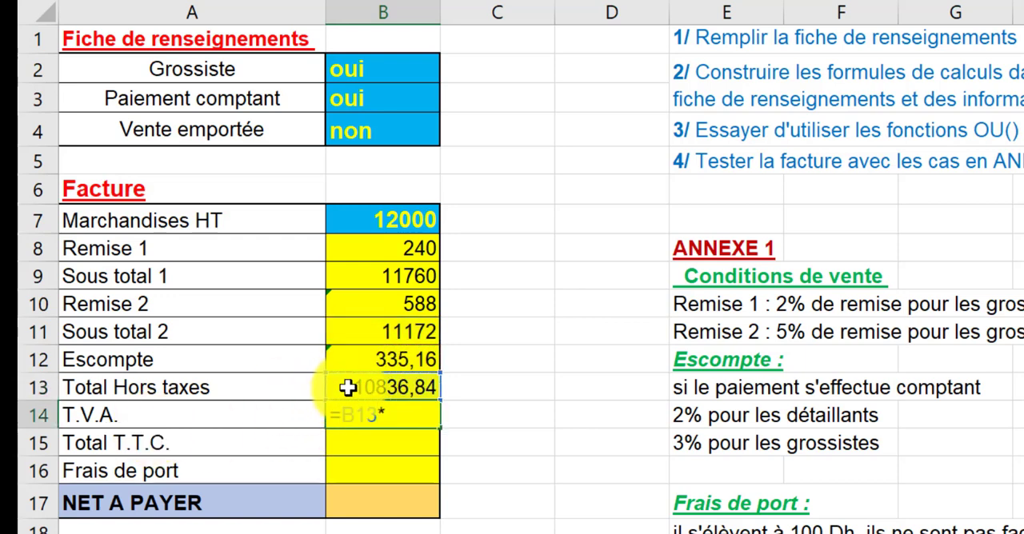
pyautogui.write('20%')
pyautogui.press('Return')
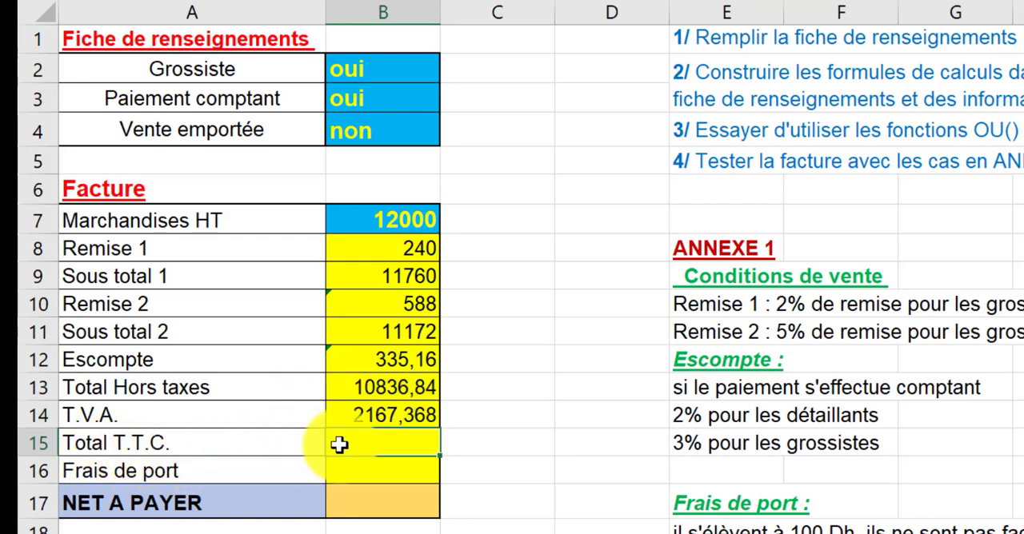
# - Calculate Total T.T.C. in B15 with the formula =B13+B14
pyautogui.write('=')
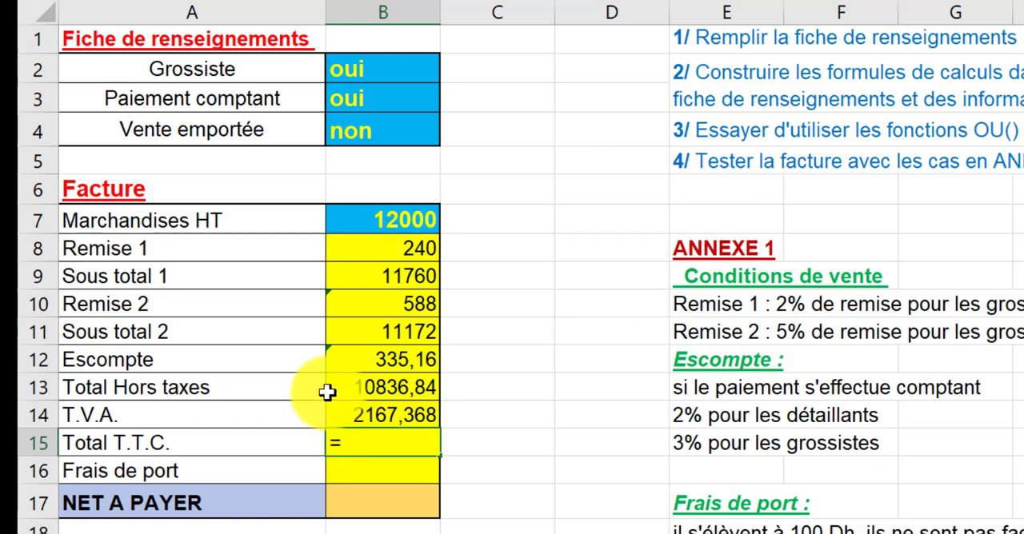
pyautogui.click(336, 390)
pyautogui.write('+')
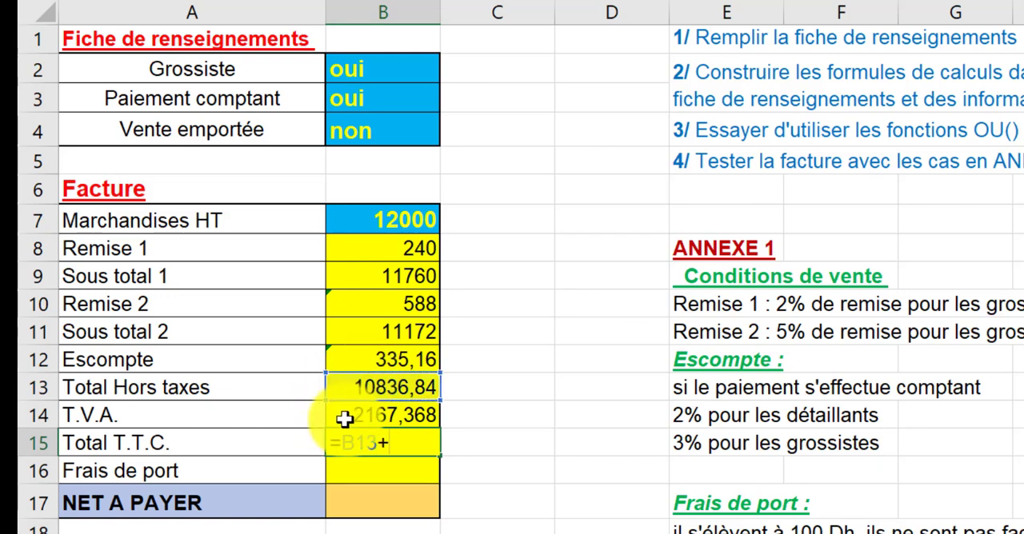
pyautogui.click(344, 417)
pyautogui.press('Return')
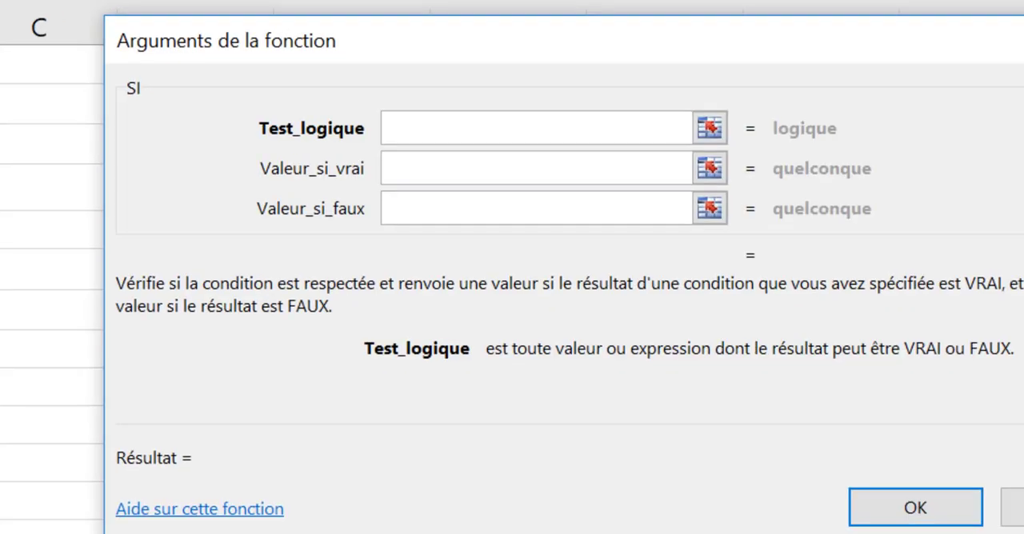
# - Calculate Frais de port in B16 with SI, using the test OU(B4="oui";B15>15000), 0 if true and 100 if false
pyautogui.write('ou(B4="oui')
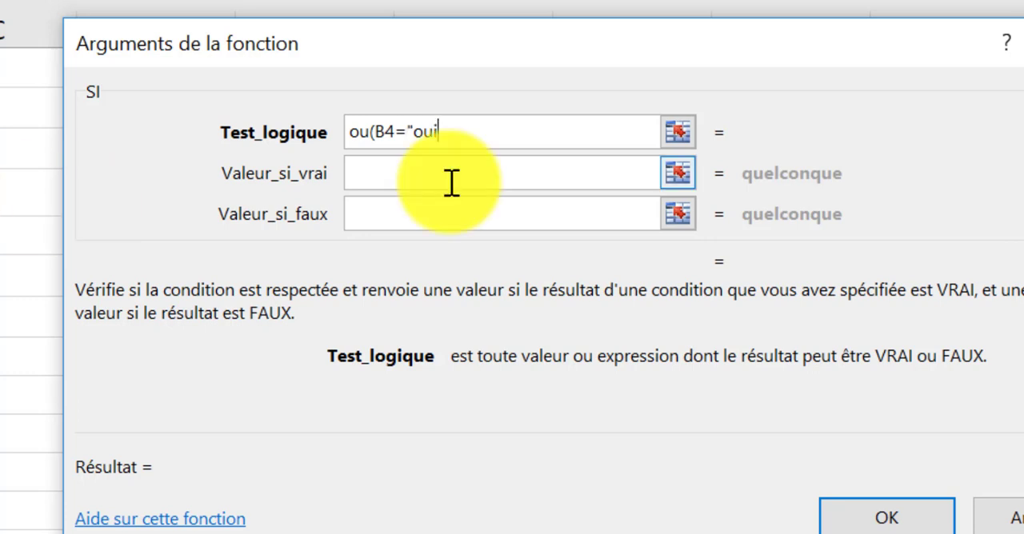
pyautogui.write(';')
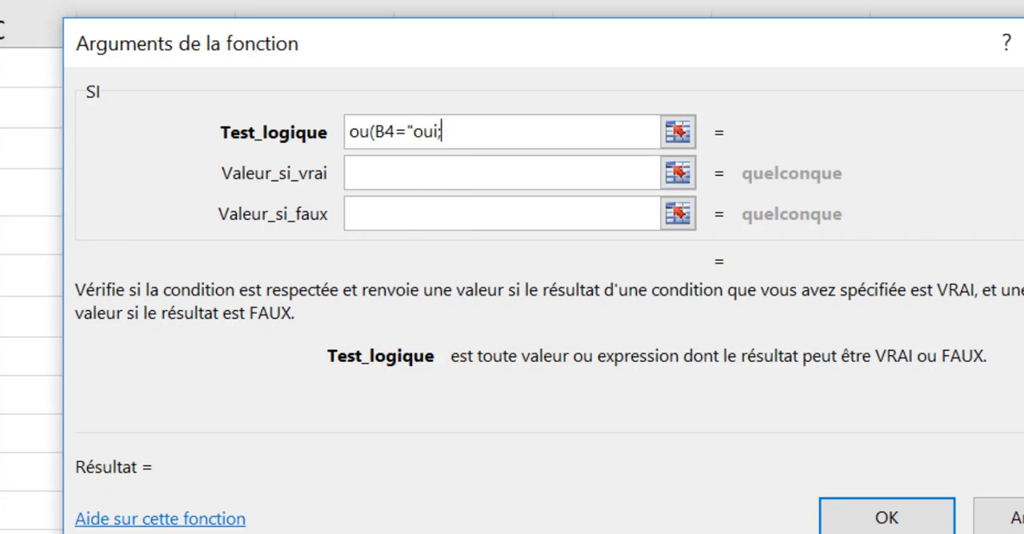
pyautogui.write('B15>15000')
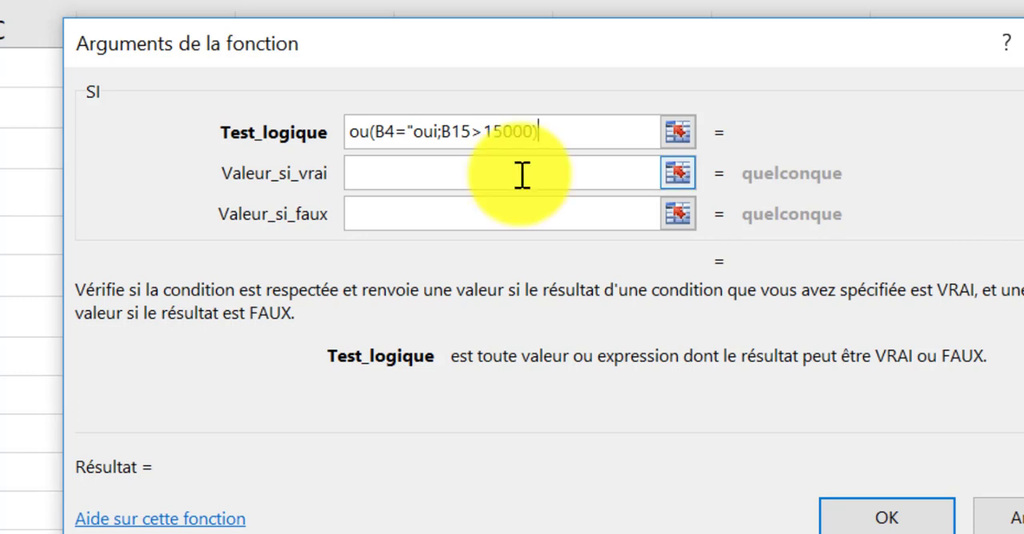
pyautogui.click(364, 179)
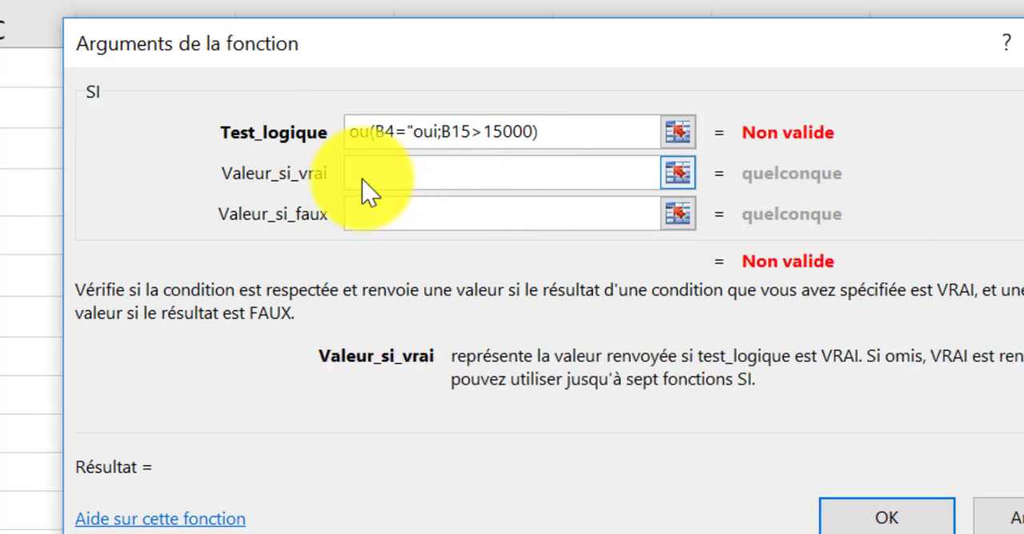
pyautogui.write('0')
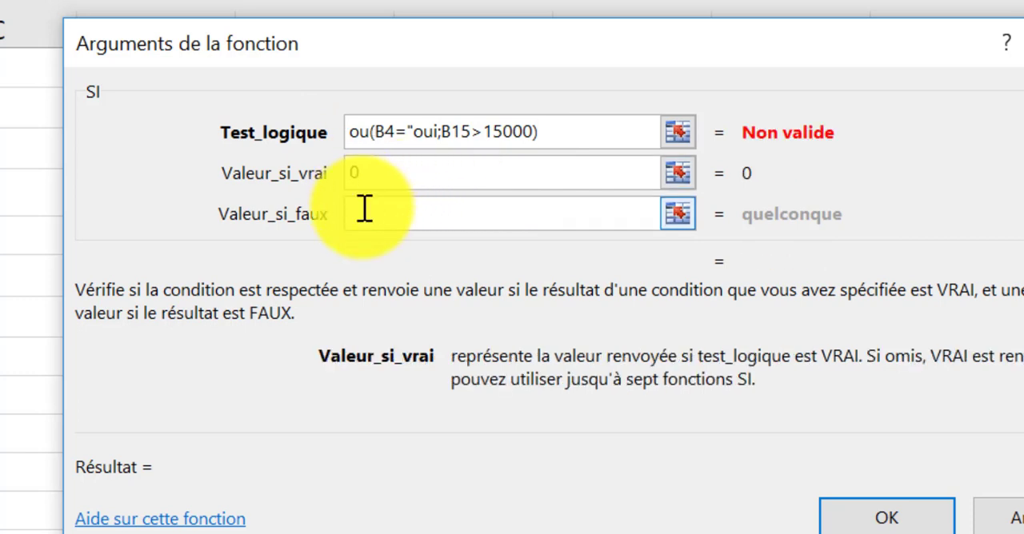
pyautogui.click(365, 214)
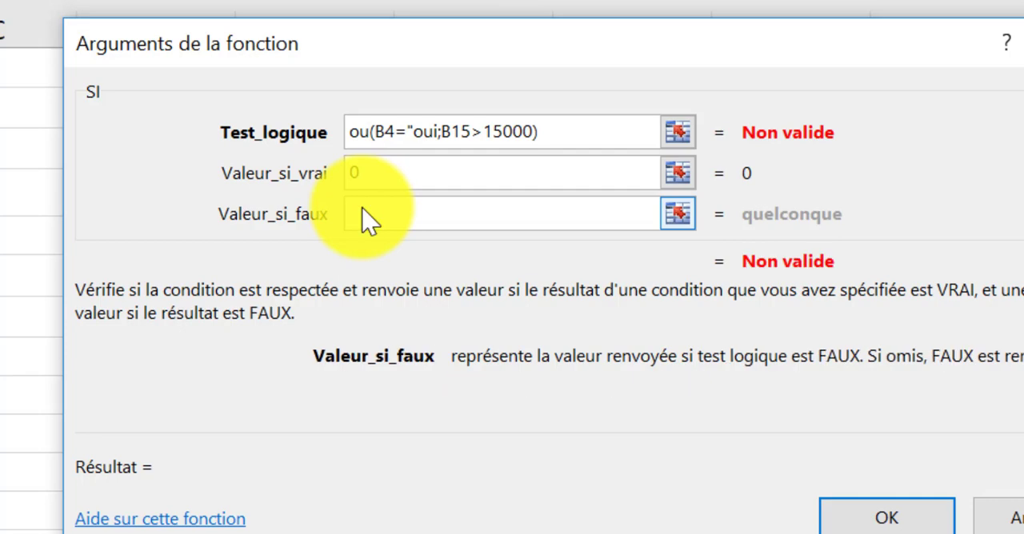
pyautogui.write('100')
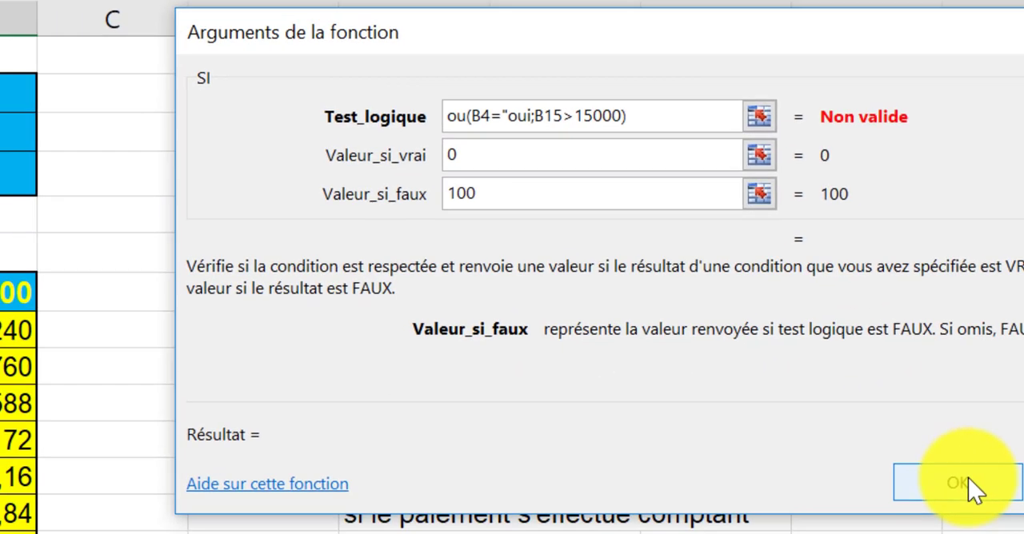
pyautogui.click(897, 517)
pyautogui.click(740, 387)
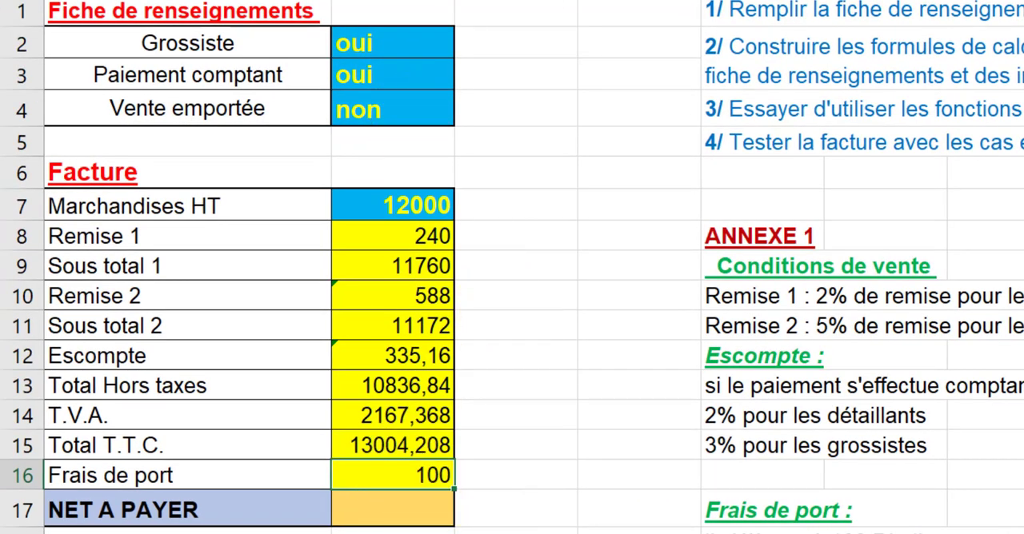
# - Calculate NET A PAYER in B17 with the formula =B15+B16
pyautogui.click(360, 510)
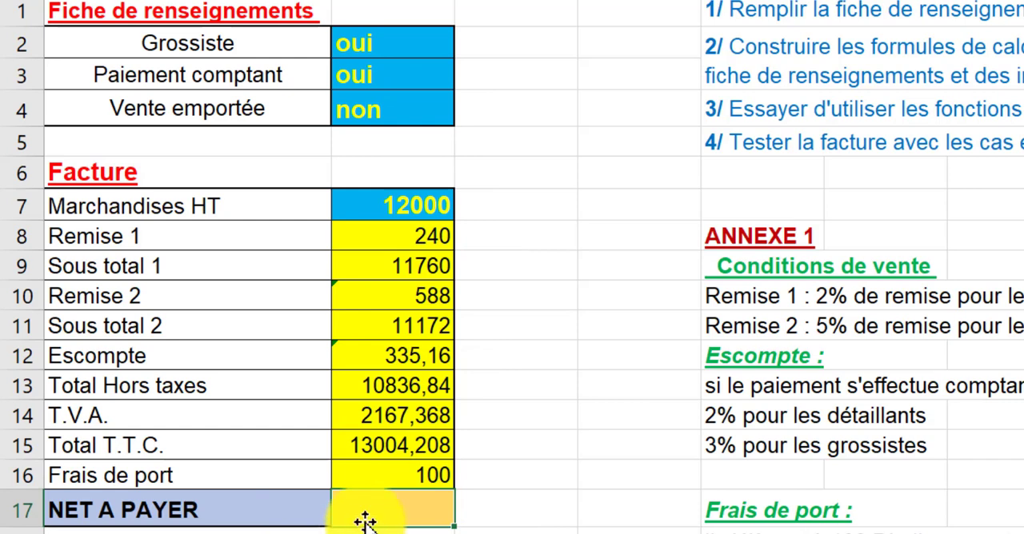
pyautogui.write('=')
pyautogui.click(378, 444)
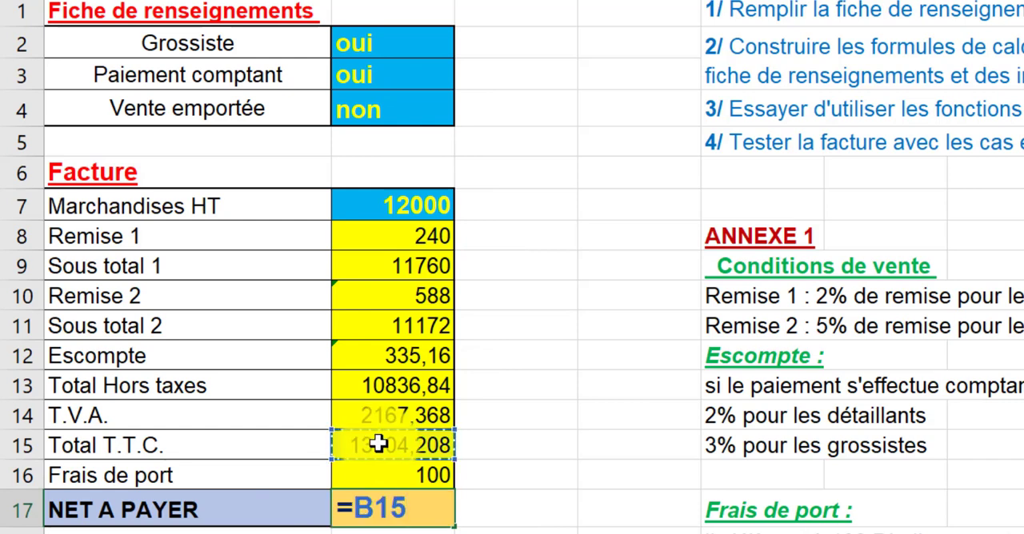
pyautogui.write('+')
pyautogui.click(377, 477)
pyautogui.press('Return')
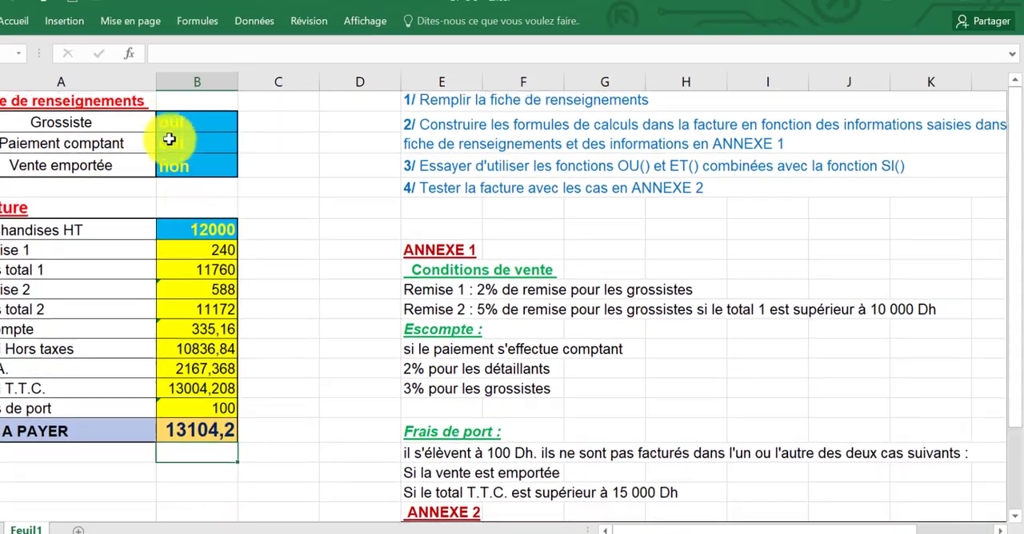
# - Replace the data in B2:B7 with a test case: oui for Grossiste, Paiement comptant and Vente emportée, and 9000 for Marchandises HT
pyautogui.moveTo(167, 120); pyautogui.dragTo(182, 227)
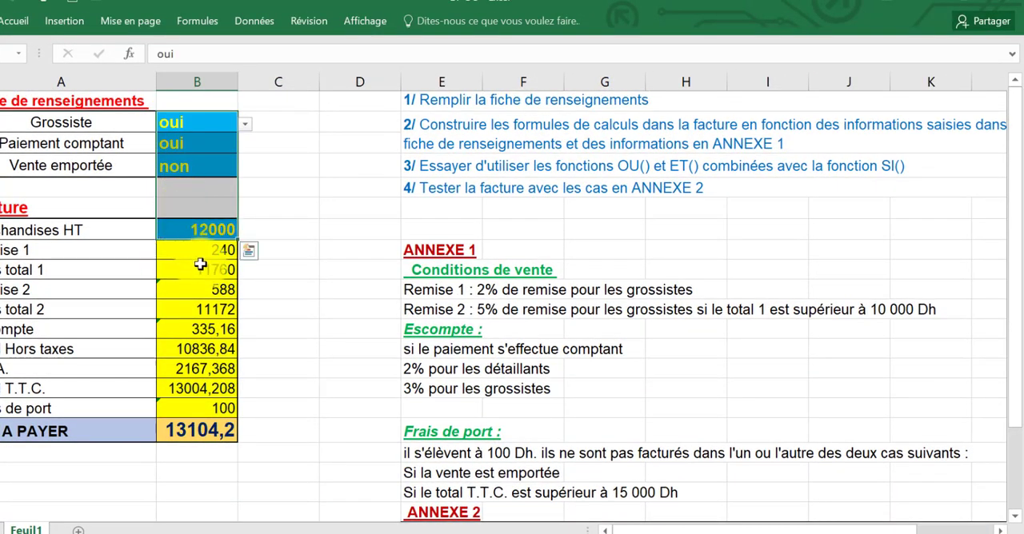
pyautogui.press('Delete')
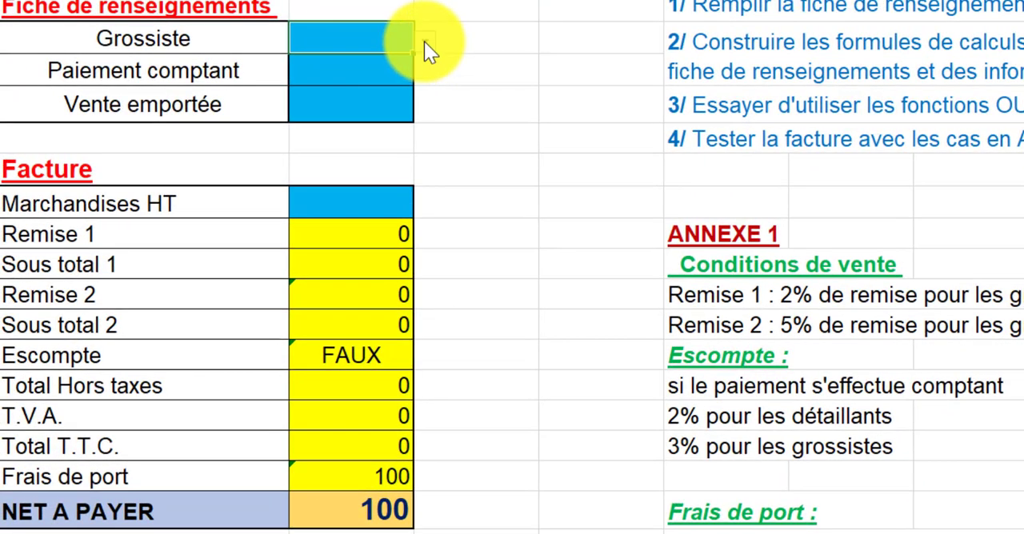
pyautogui.click(424, 42)
pyautogui.click(343, 65)
pyautogui.click(378, 72)
pyautogui.click(424, 70)
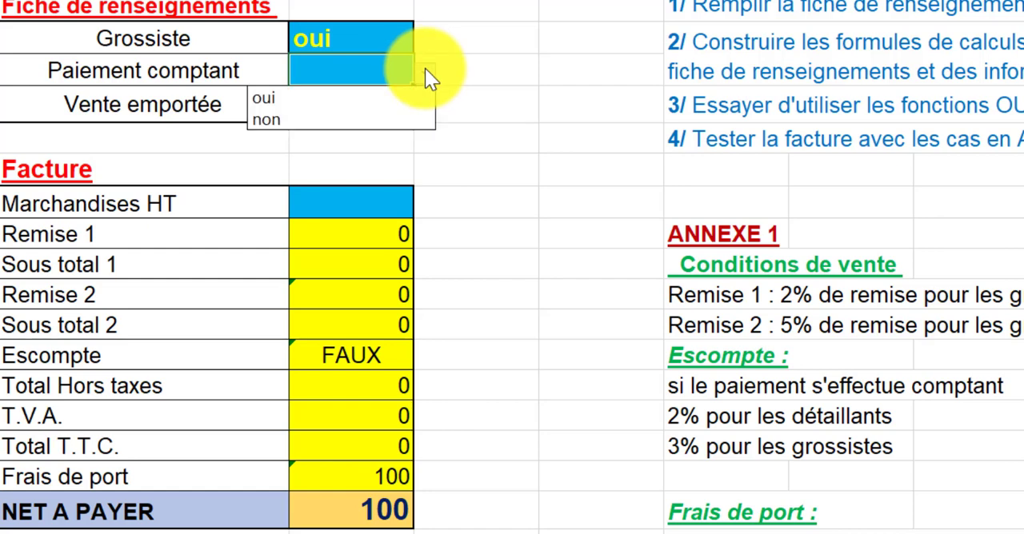
pyautogui.click(343, 98)
pyautogui.click(344, 105)
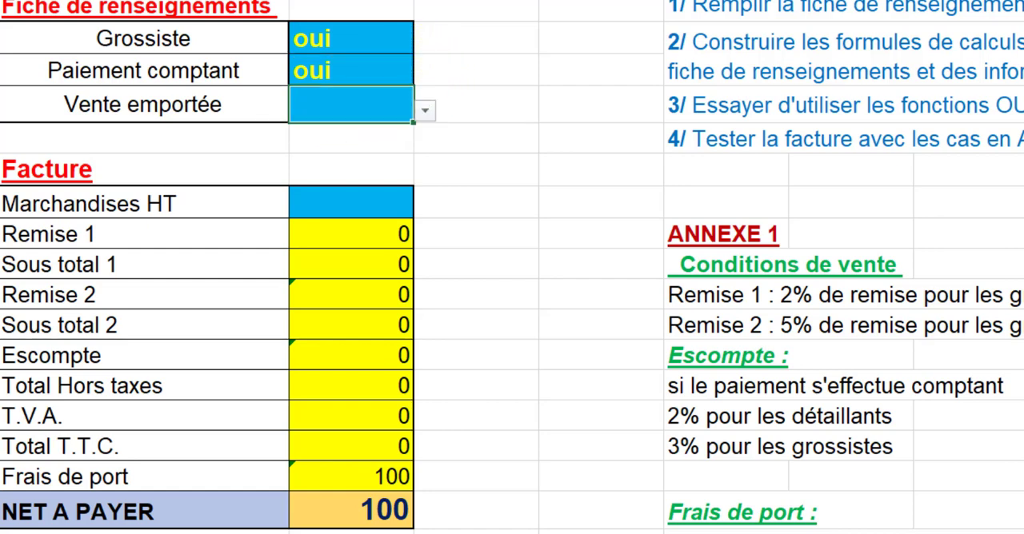
pyautogui.click(425, 111)
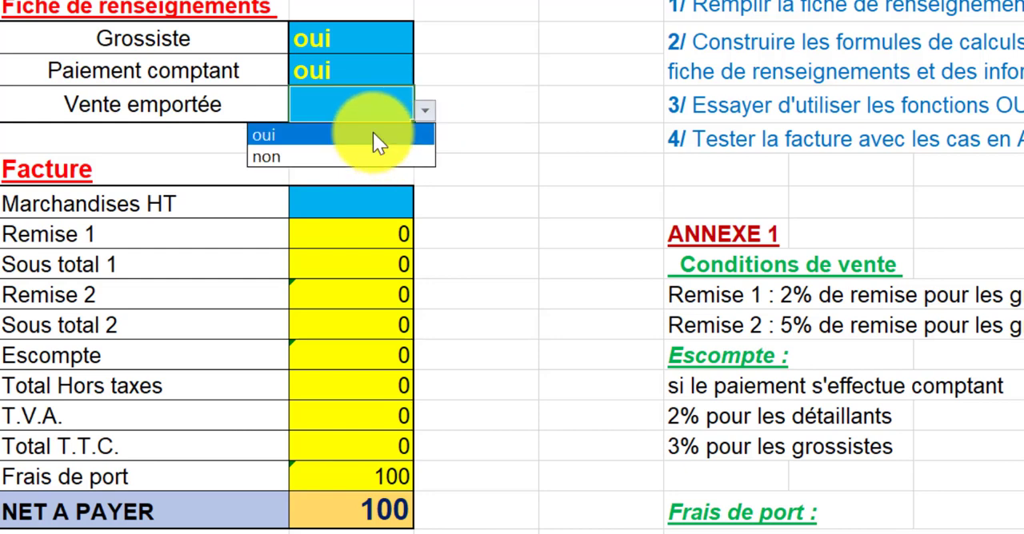
pyautogui.click(373, 134)
pyautogui.click(329, 210)
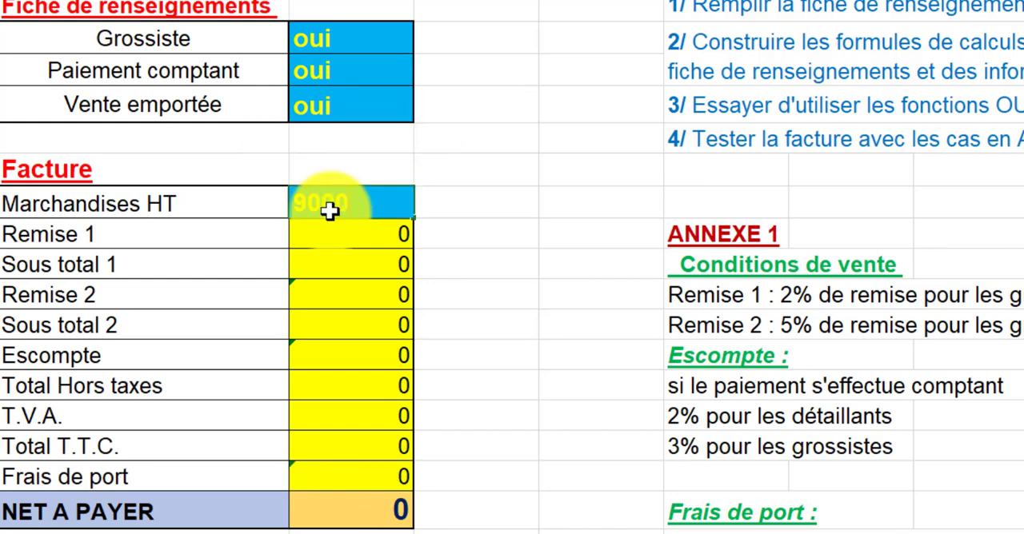
pyautogui.press('Return')
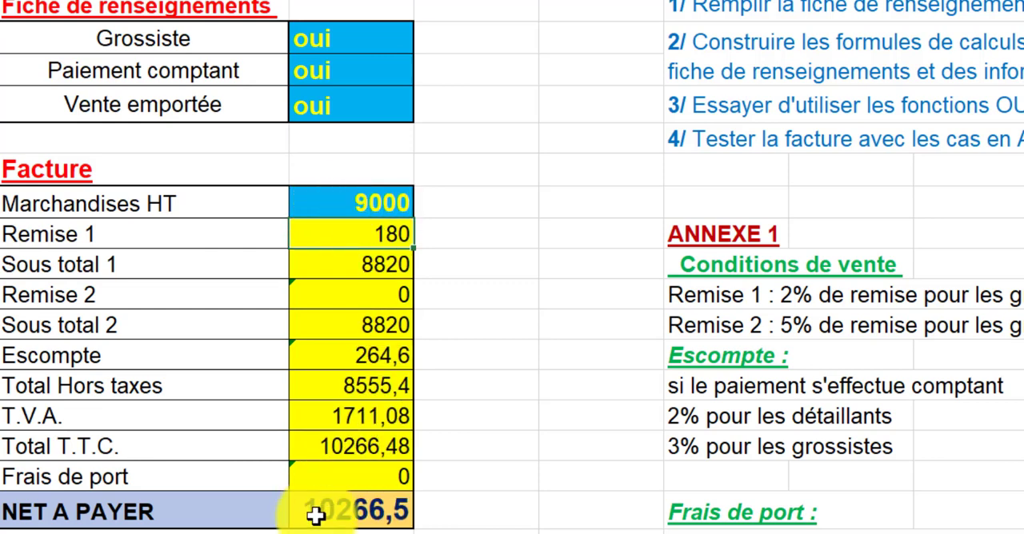
# - Clear the Fiche de renseignements answers and the Marchandises HT amount in B2:B7
pyautogui.click(312, 41)
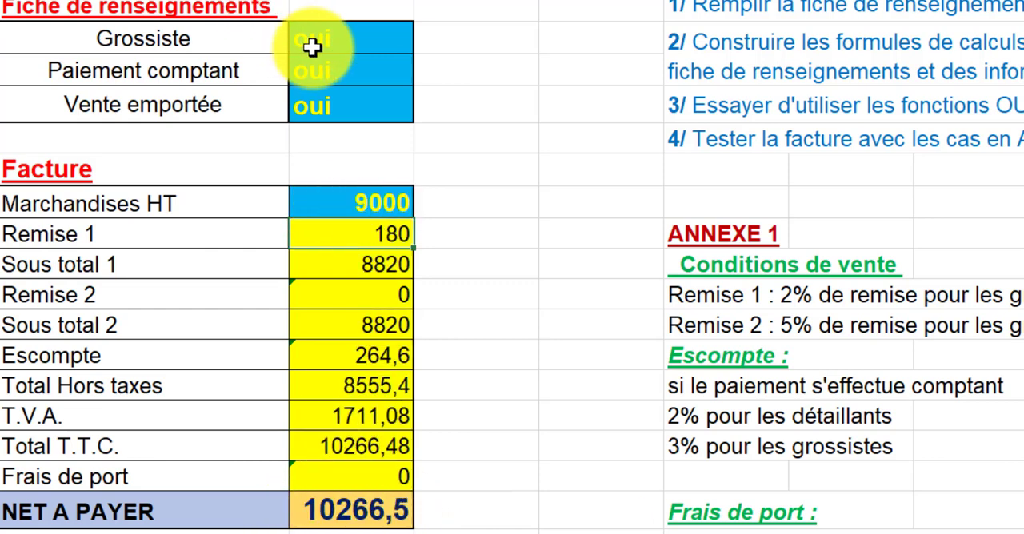
pyautogui.moveTo(315, 41); pyautogui.dragTo(314, 200)
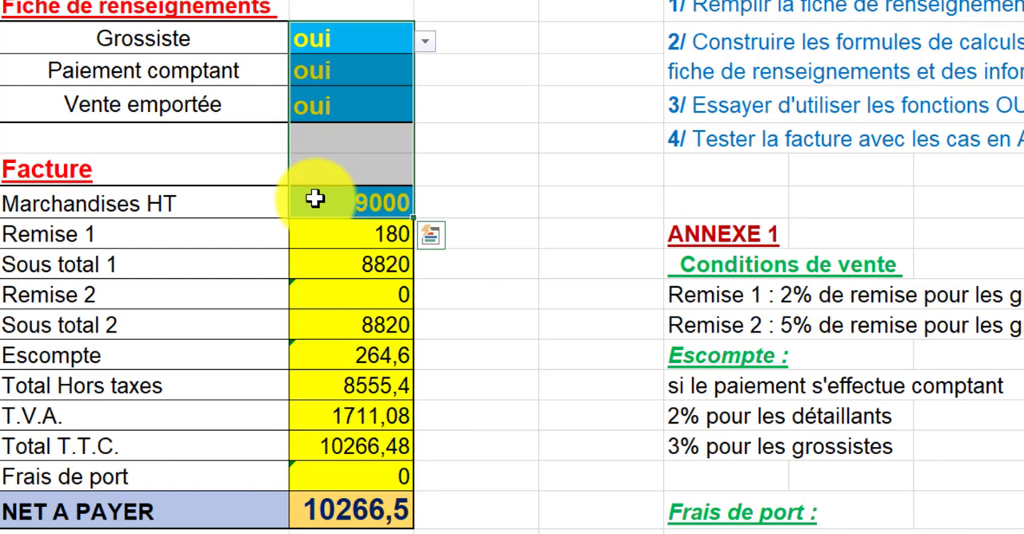
pyautogui.press('Delete')
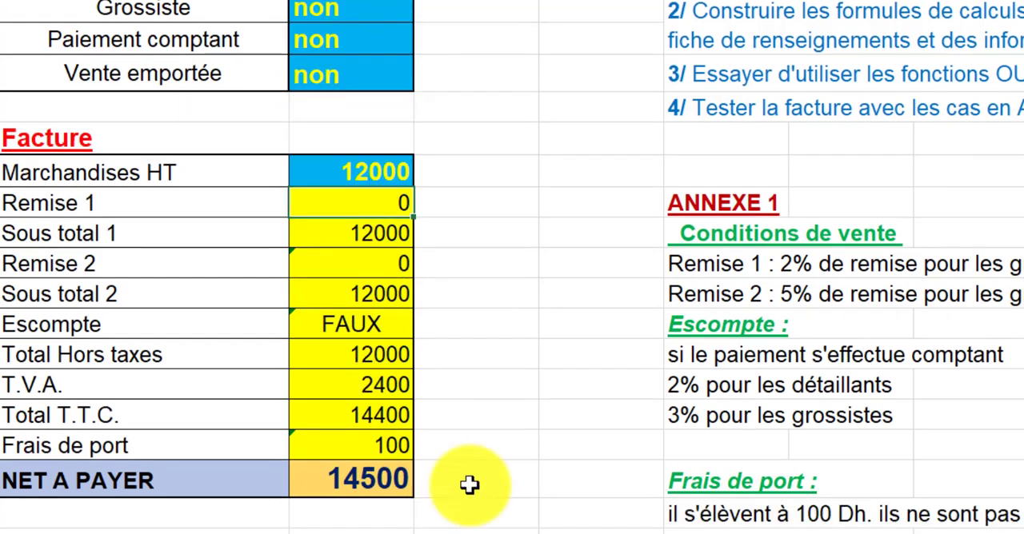